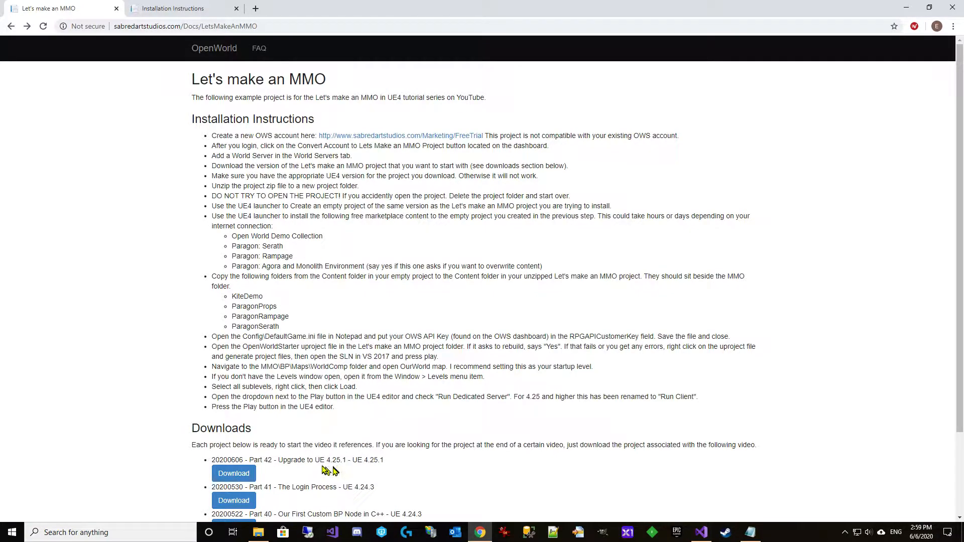
Review the OWS plugin 4.25.1 and Let's make an MMO Part 42 download pages alongside the downloaded zip files in the project folder
{"action": "left_click", "coordinate": [186, 9]}
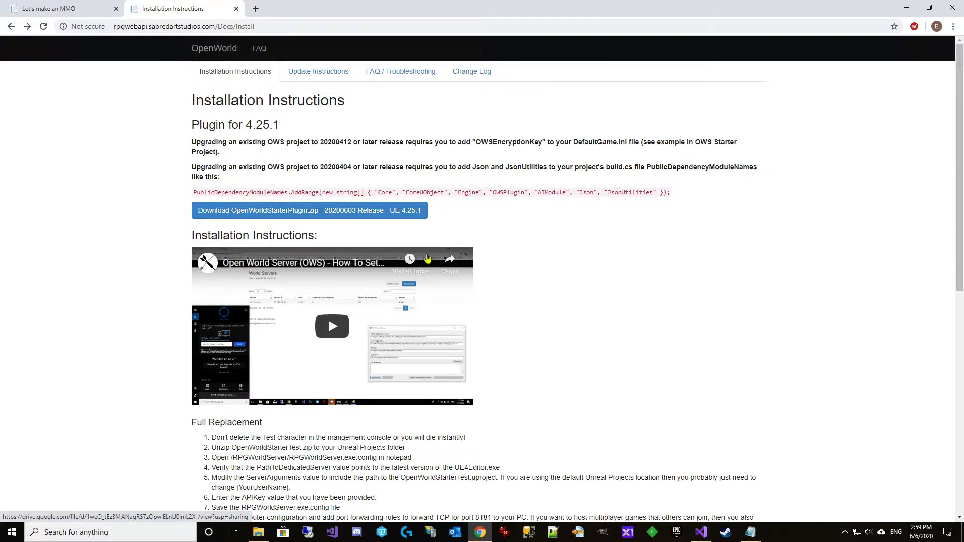
{"action": "left_click", "coordinate": [907, 7]}
{"action": "left_click", "coordinate": [604, 294]}
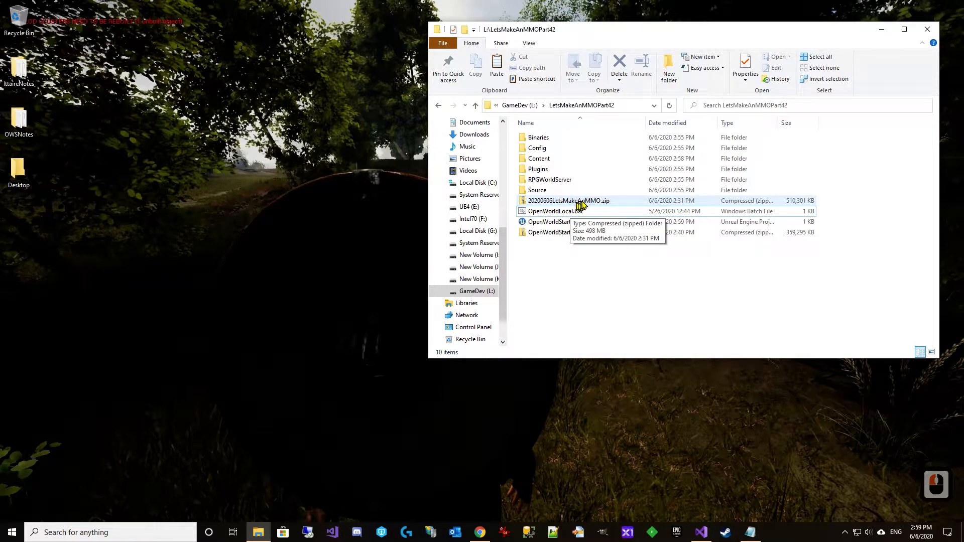
{"action": "left_click", "coordinate": [480, 532]}
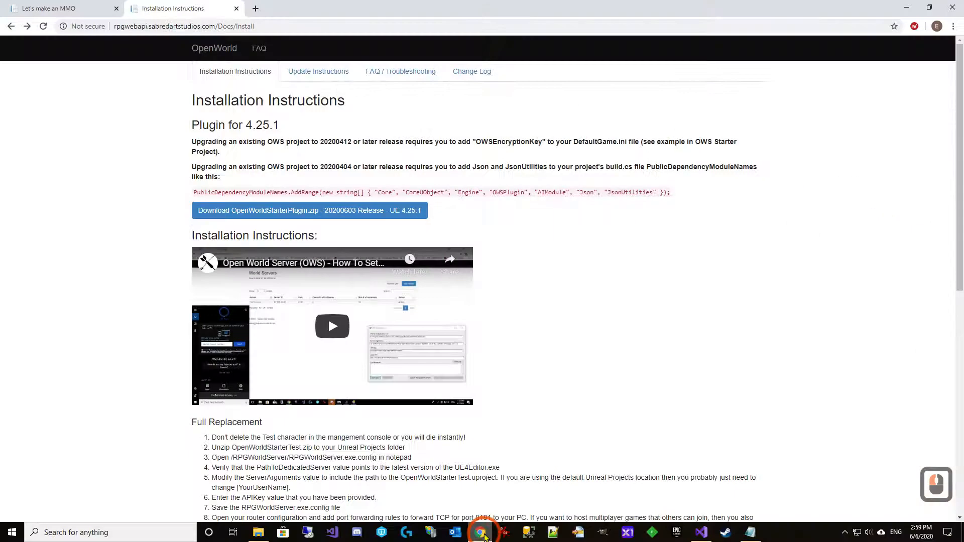
{"action": "left_click", "coordinate": [78, 10]}
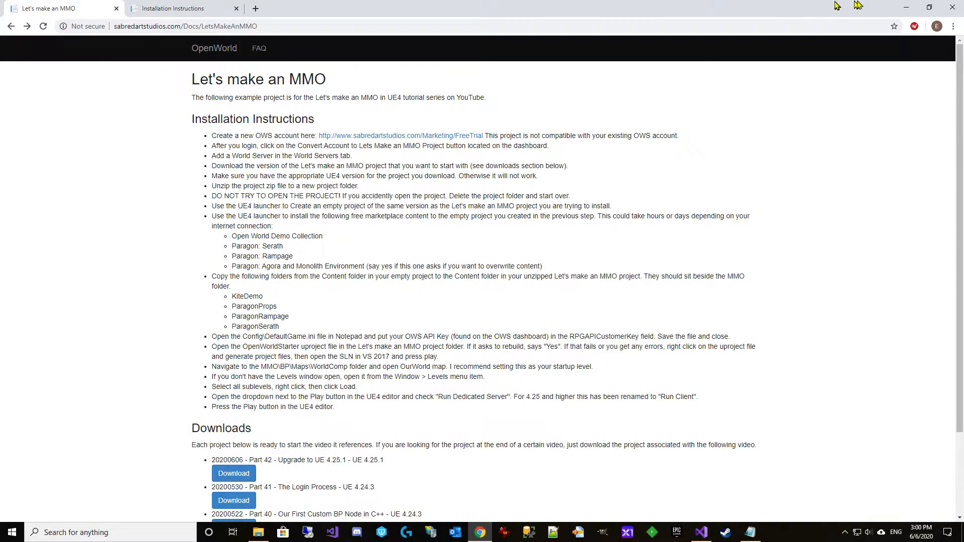
Switch to File Explorer and delete the old OWSPlugin folder from the LetsMakeAnMMOPart42 project's Plugins folder
{"action": "left_click", "coordinate": [907, 7]}
{"action": "left_click", "coordinate": [710, 240]}
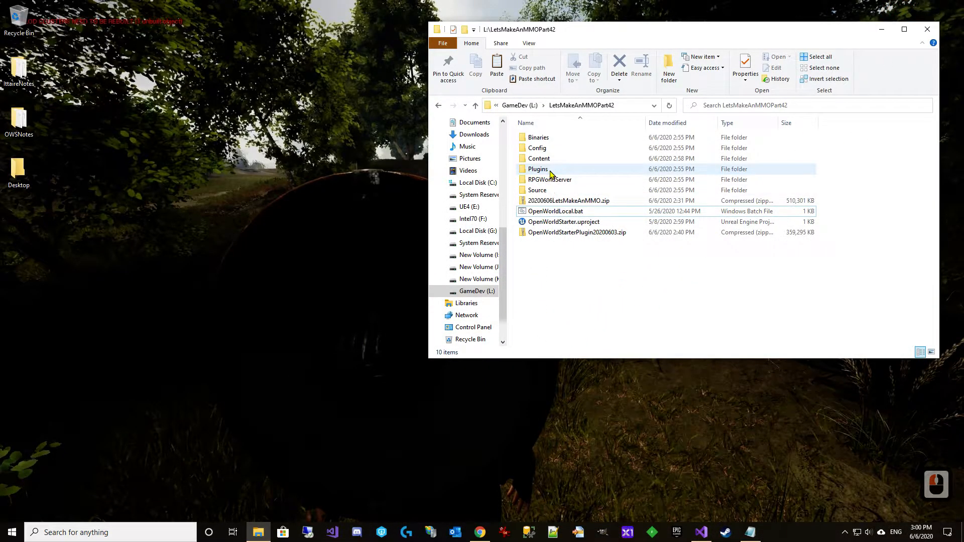
{"action": "double_click", "coordinate": [549, 170]}
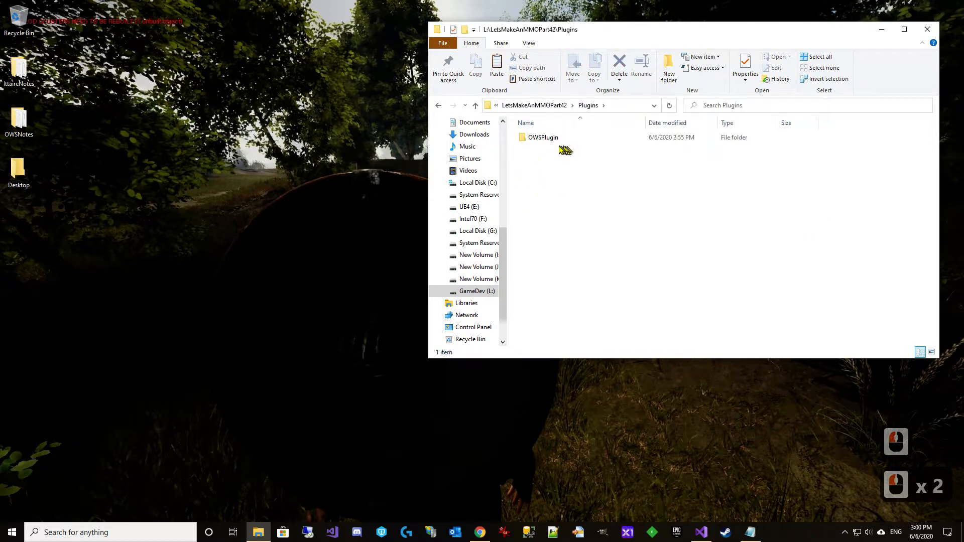
{"action": "left_click", "coordinate": [565, 138]}
{"action": "key", "text": "Delete"}
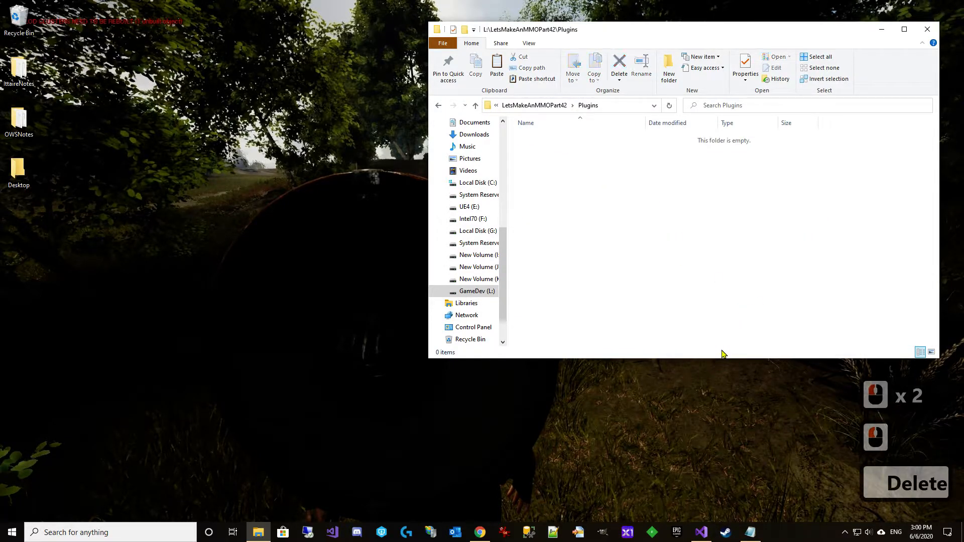
Copy the OWSPlugin folder from OpenWorldStarterPlugin\Plugins inside OpenWorldStarterPlugin20200603.zip
{"action": "left_click", "coordinate": [533, 107]}
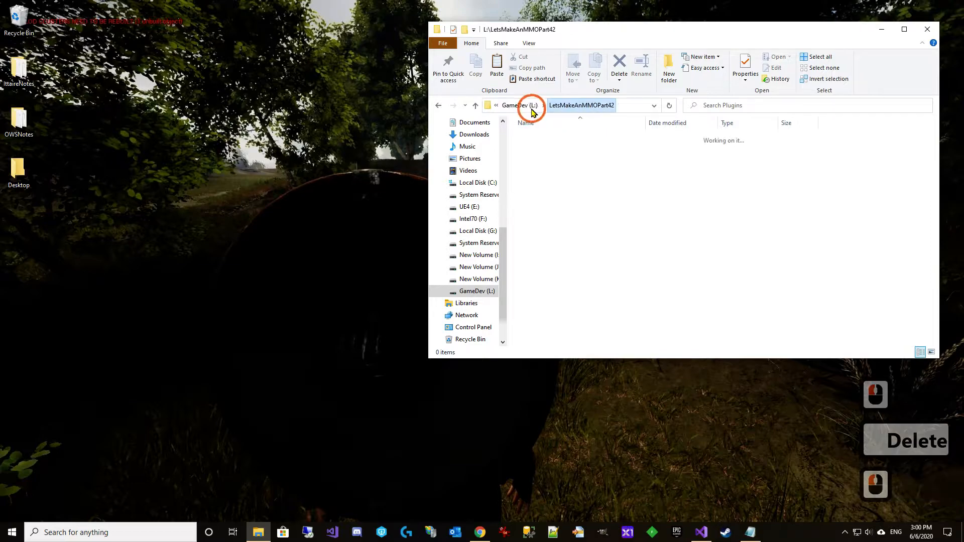
{"action": "double_click", "coordinate": [589, 233]}
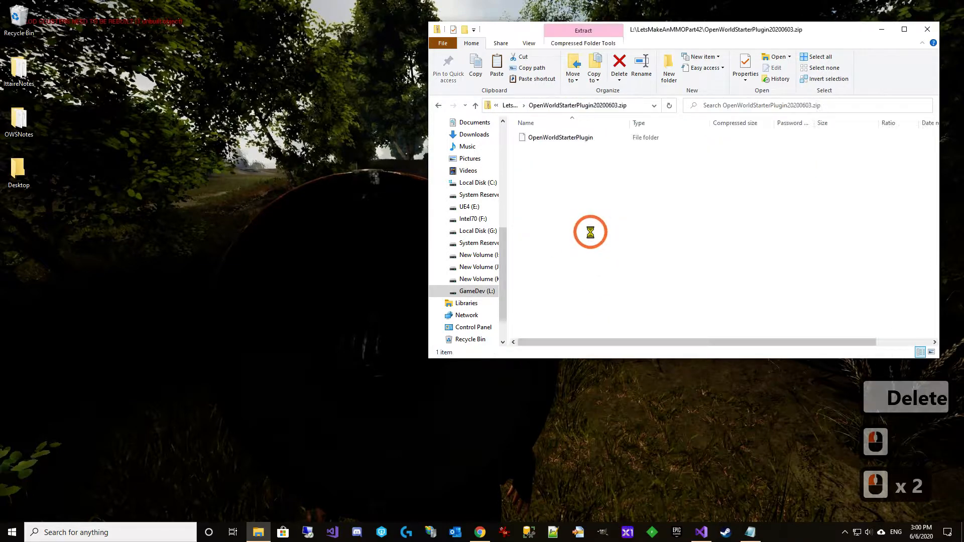
{"action": "double_click", "coordinate": [557, 138]}
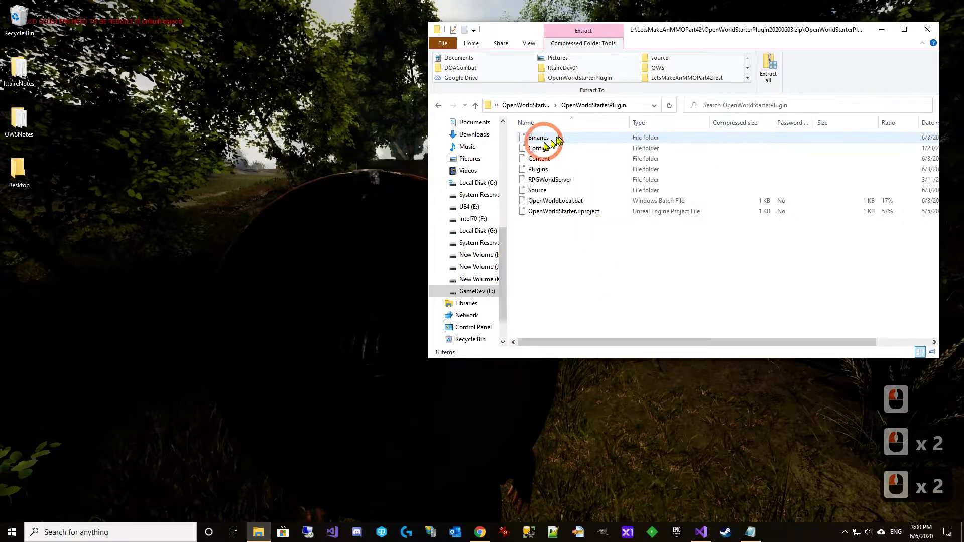
{"action": "double_click", "coordinate": [571, 169]}
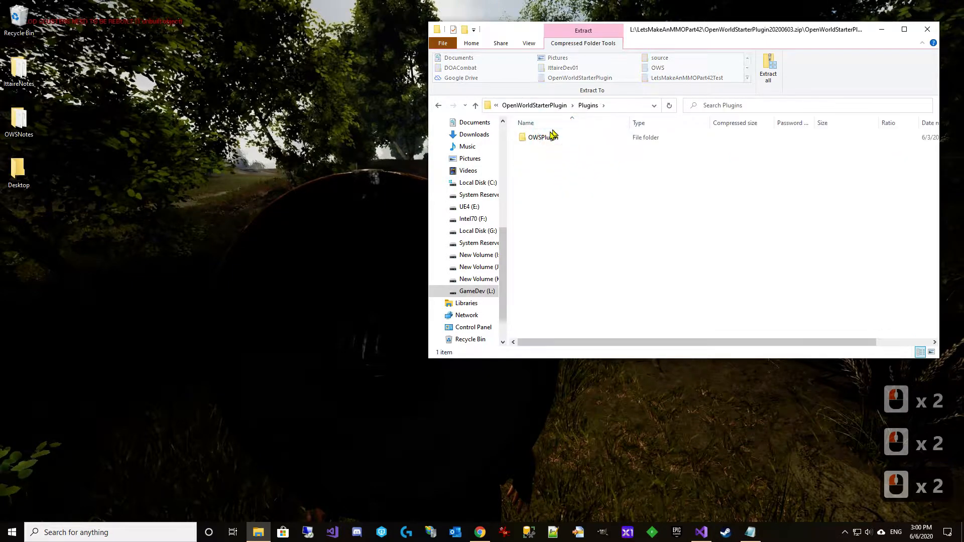
{"action": "left_click", "coordinate": [546, 135]}
{"action": "right_click", "coordinate": [545, 135]}
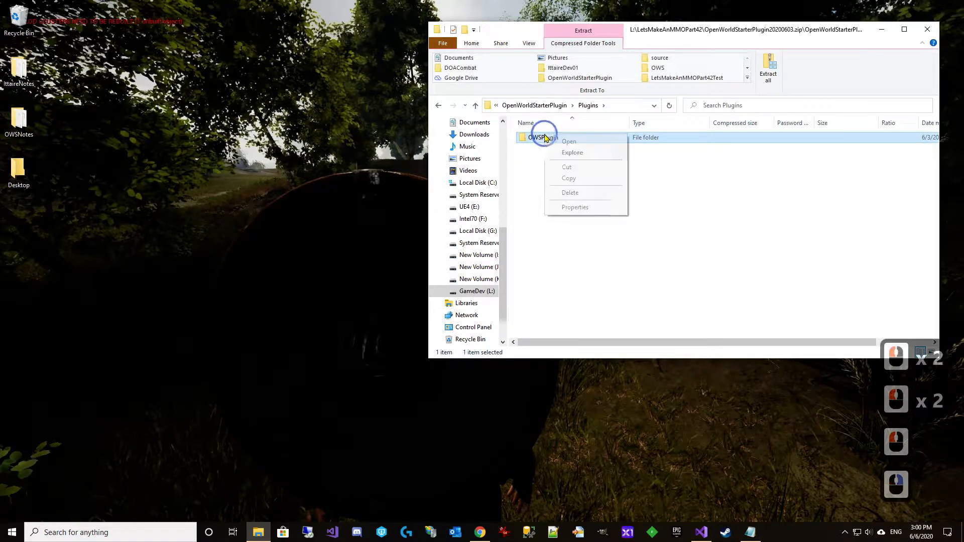
{"action": "left_click", "coordinate": [578, 178]}
Paste the copied OWSPlugin folder into the LetsMakeAnMMOPart42 project's Plugins folder
{"action": "left_click", "coordinate": [527, 105]}
{"action": "left_click", "coordinate": [524, 106]}
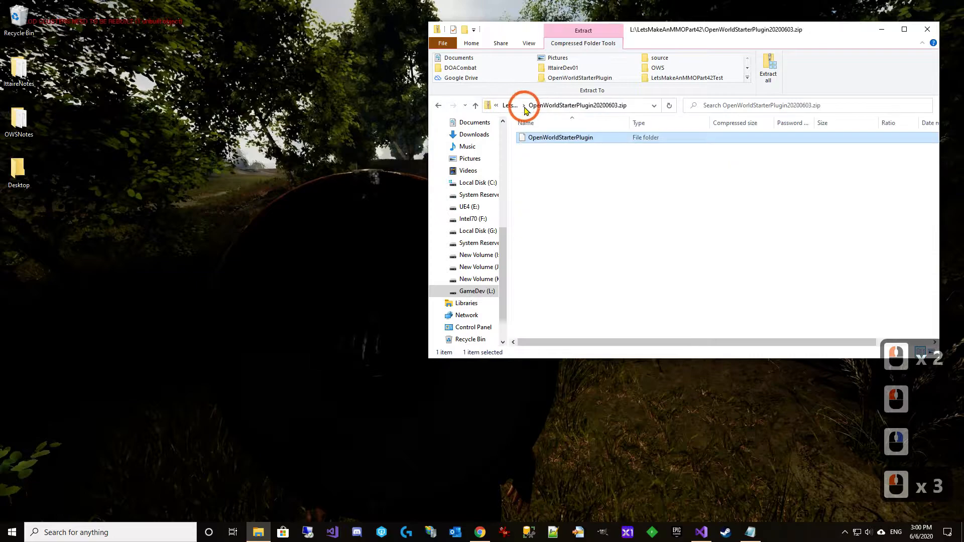
{"action": "left_click", "coordinate": [510, 105]}
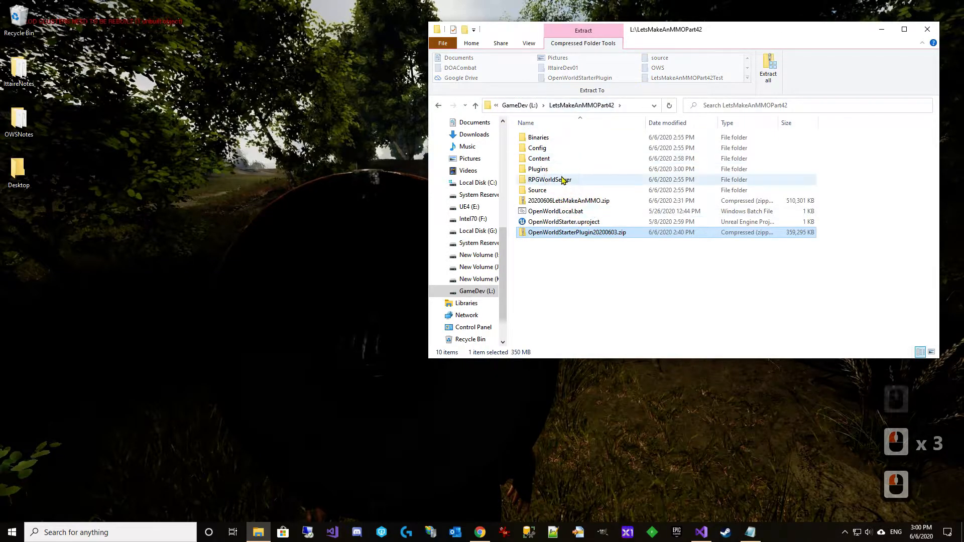
{"action": "double_click", "coordinate": [565, 169]}
{"action": "right_click", "coordinate": [569, 241]}
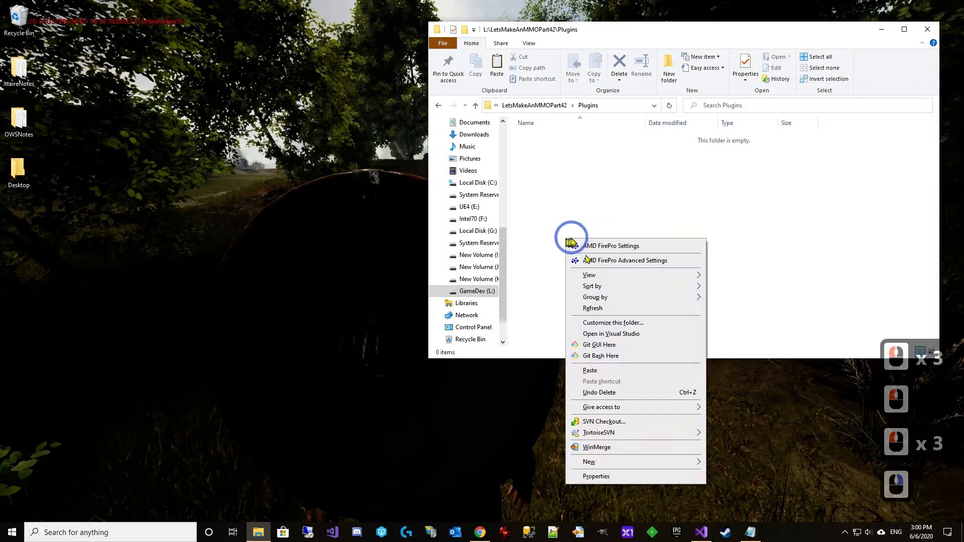
{"action": "left_click", "coordinate": [622, 370]}
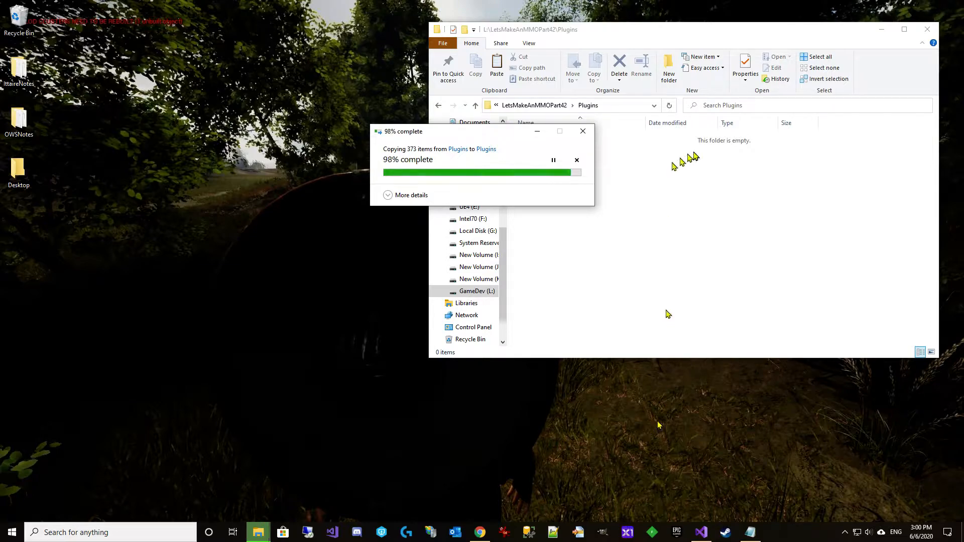
Switch the Unreal Engine version of OpenWorldStarter.uproject to 4.25
{"action": "left_click", "coordinate": [550, 108]}
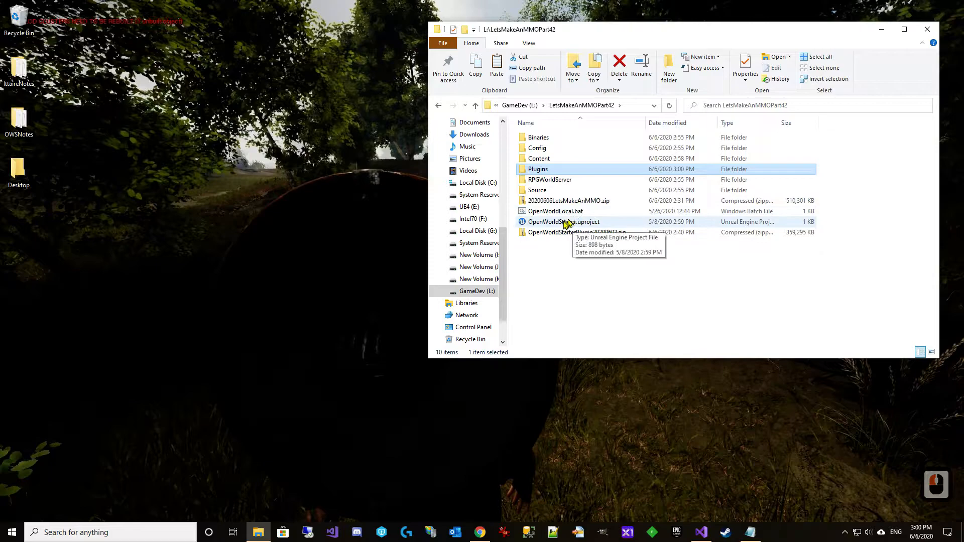
{"action": "right_click", "coordinate": [564, 222]}
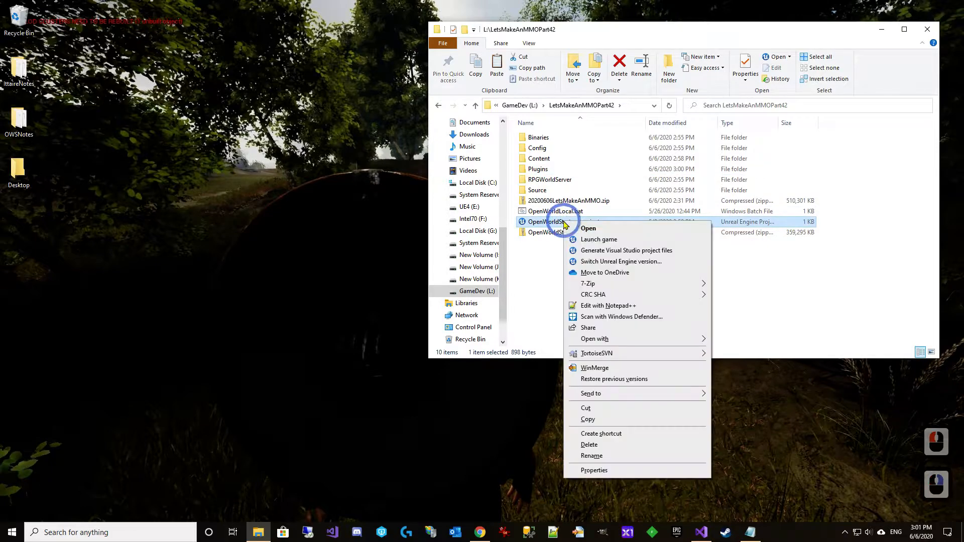
{"action": "left_click", "coordinate": [645, 267]}
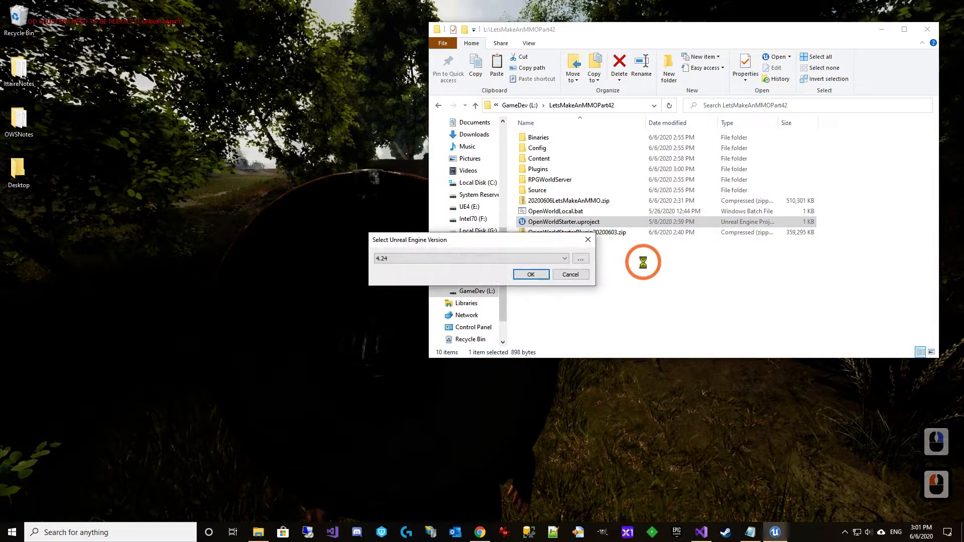
{"action": "left_click", "coordinate": [477, 259]}
{"action": "left_click", "coordinate": [472, 274]}
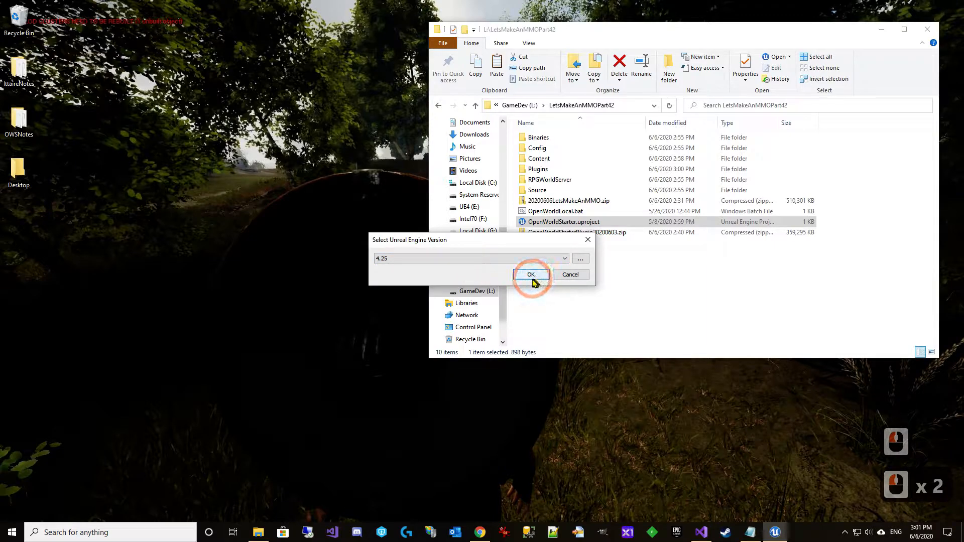
{"action": "left_click", "coordinate": [532, 275]}
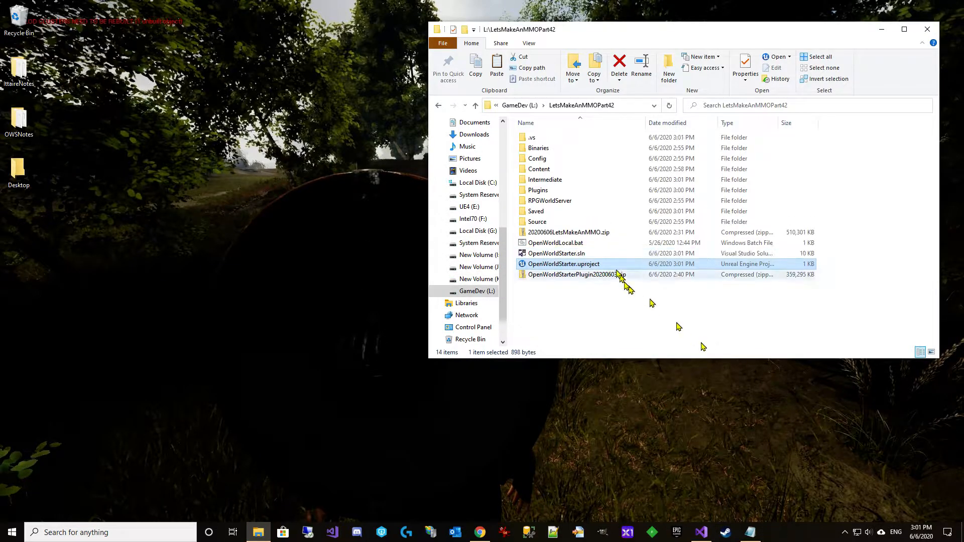
Edit OpenWorldLocal.bat so the editor path uses the UE_4.25 folder, save the file and close it
{"action": "left_click", "coordinate": [581, 244]}
{"action": "right_click", "coordinate": [583, 246]}
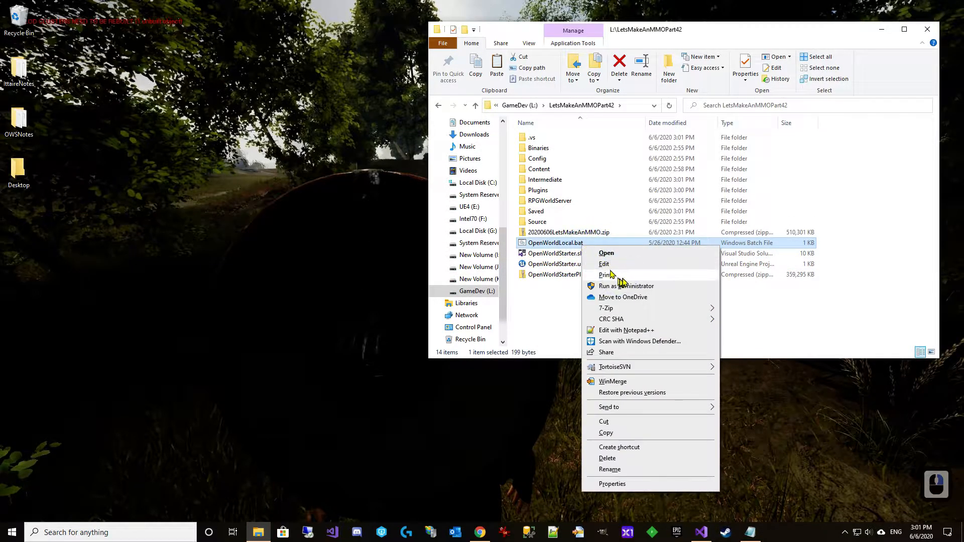
{"action": "left_click", "coordinate": [639, 264]}
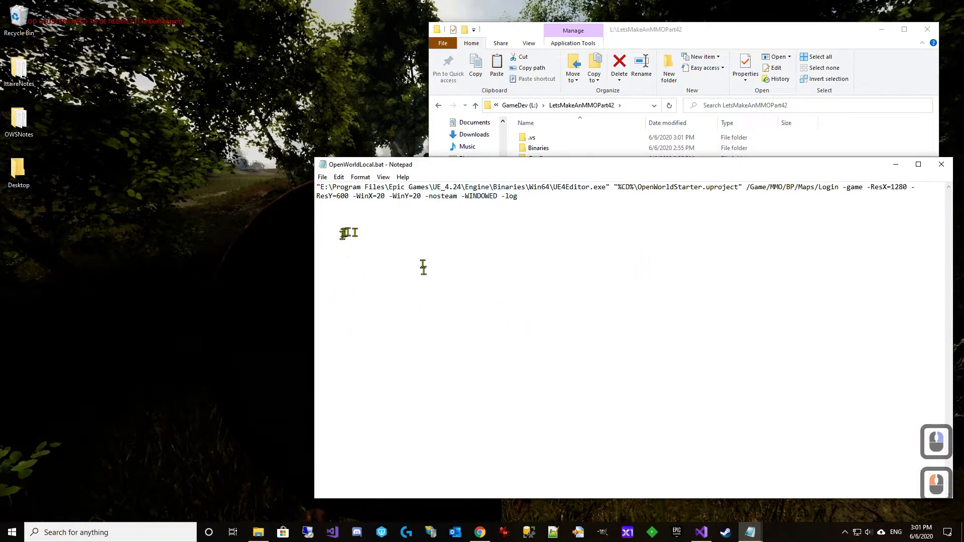
{"action": "key", "text": "Right"}
{"action": "key", "text": "Left"}
{"action": "key", "text": "Right"}
{"action": "key", "text": "Right"}
{"action": "key", "text": "Right"}
{"action": "key", "text": "Right"}
{"action": "key", "text": "Right"}
{"action": "key", "text": "Right"}
{"action": "key", "text": "Right"}
{"action": "key", "text": "Right"}
{"action": "key", "text": "Right"}
{"action": "key", "text": "Right"}
{"action": "key", "text": "Right"}
{"action": "key", "text": "Right"}
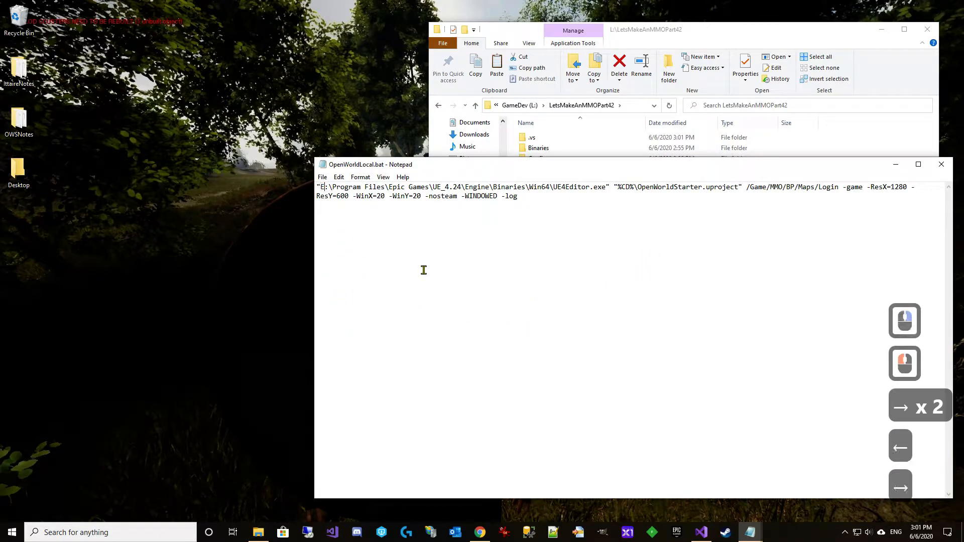
{"action": "key", "text": "Right"}
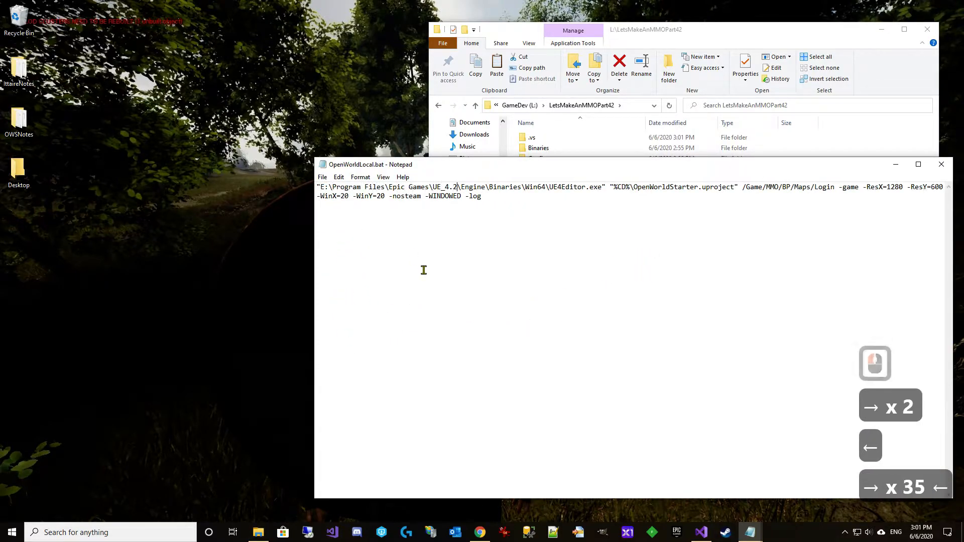
{"action": "key", "text": "Left"}
{"action": "key", "text": "Delete"}
{"action": "type", "text": "5"}
{"action": "key", "text": "ctrl+s"}
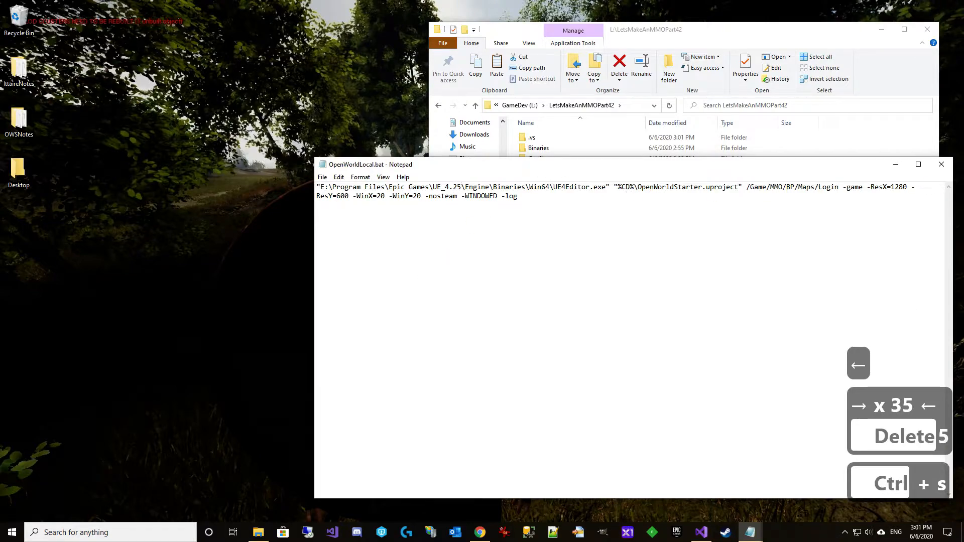
{"action": "left_click", "coordinate": [941, 164]}
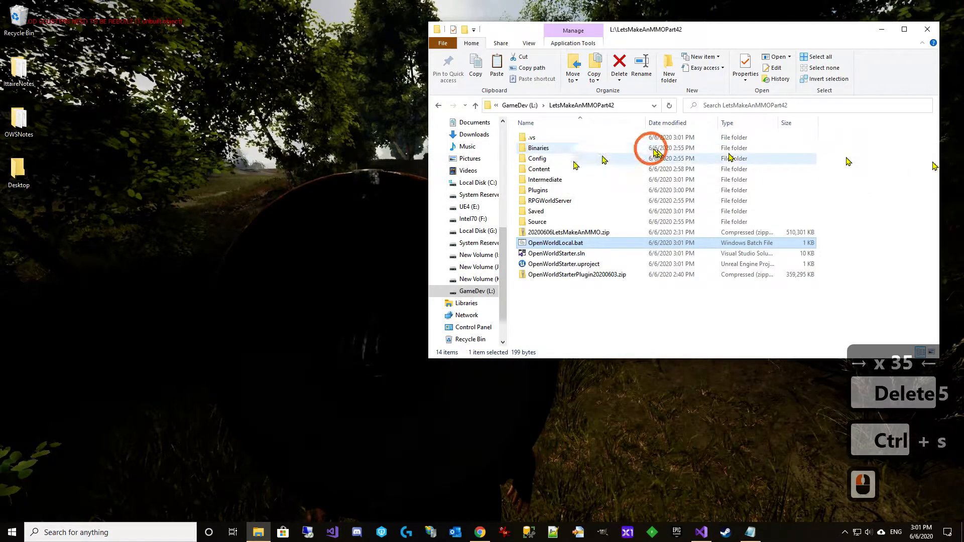
Open RPGWorldServer.exe.config from the RPGWorldServer folder and change the drive letter in the PathToDedicatedServer value to E
{"action": "double_click", "coordinate": [558, 201]}
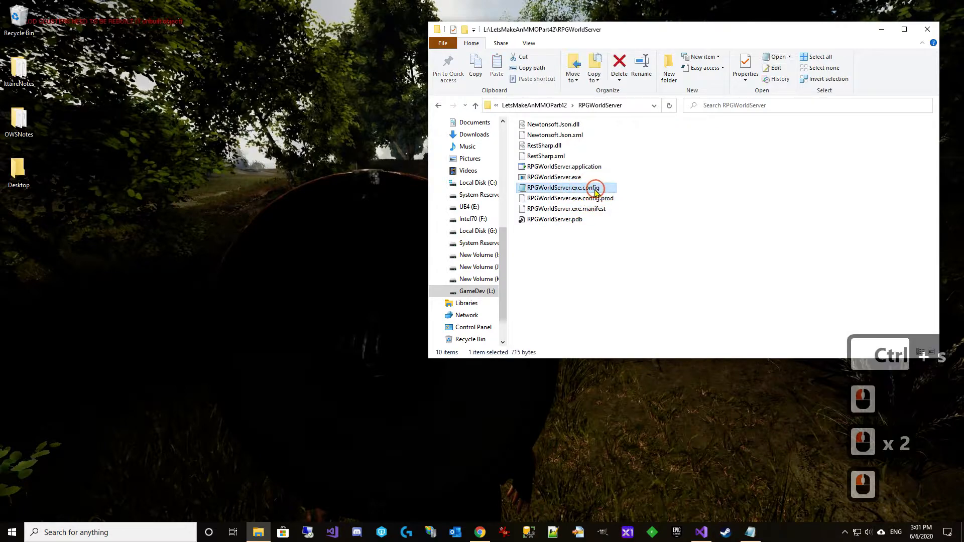
{"action": "double_click", "coordinate": [582, 188]}
{"action": "left_click", "coordinate": [504, 214]}
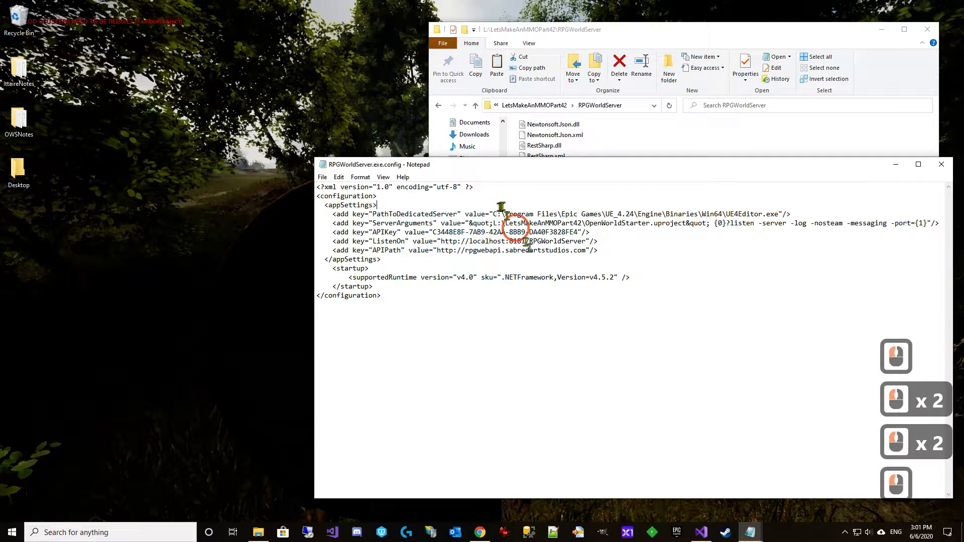
{"action": "left_click", "coordinate": [501, 214]}
{"action": "key", "text": "Down"}
{"action": "key", "text": "Left"}
{"action": "key", "text": "Left"}
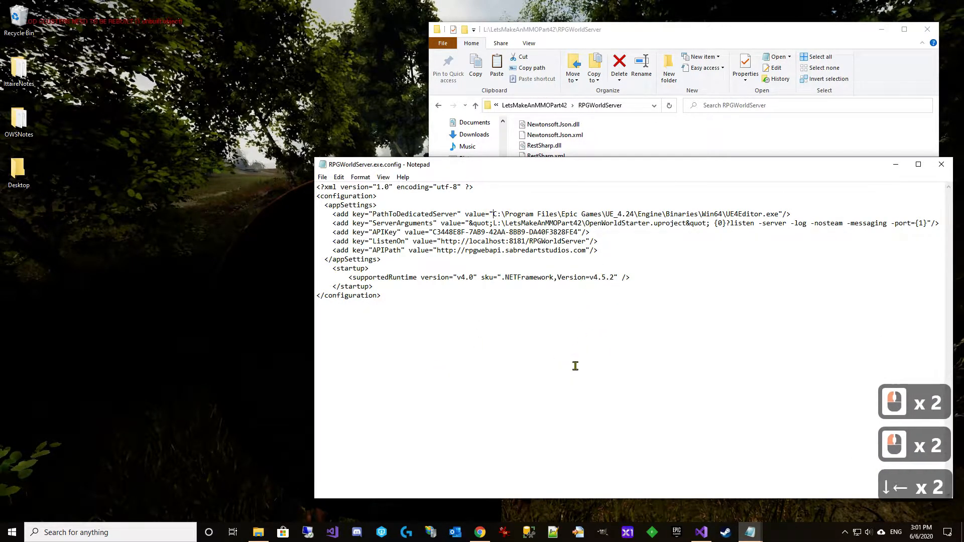
{"action": "key", "text": "Up"}
{"action": "key", "text": "Delete"}
{"action": "type", "text": "E"}
Change the engine folder in the PathToDedicatedServer value to UE_4.25, save the config file and close it
{"action": "key", "text": "Right"}
{"action": "key", "text": "Right"}
{"action": "key", "text": "Right"}
{"action": "key", "text": "Right"}
{"action": "key", "text": "Right"}
{"action": "key", "text": "Right"}
{"action": "key", "text": "Right"}
{"action": "key", "text": "Right"}
{"action": "key", "text": "Right"}
{"action": "key", "text": "Right"}
{"action": "key", "text": "Right"}
{"action": "key", "text": "Right"}
{"action": "key", "text": "Right"}
{"action": "key", "text": "Right"}
{"action": "key", "text": "Right"}
{"action": "key", "text": "Right"}
{"action": "key", "text": "Right"}
{"action": "key", "text": "Right"}
{"action": "key", "text": "Right"}
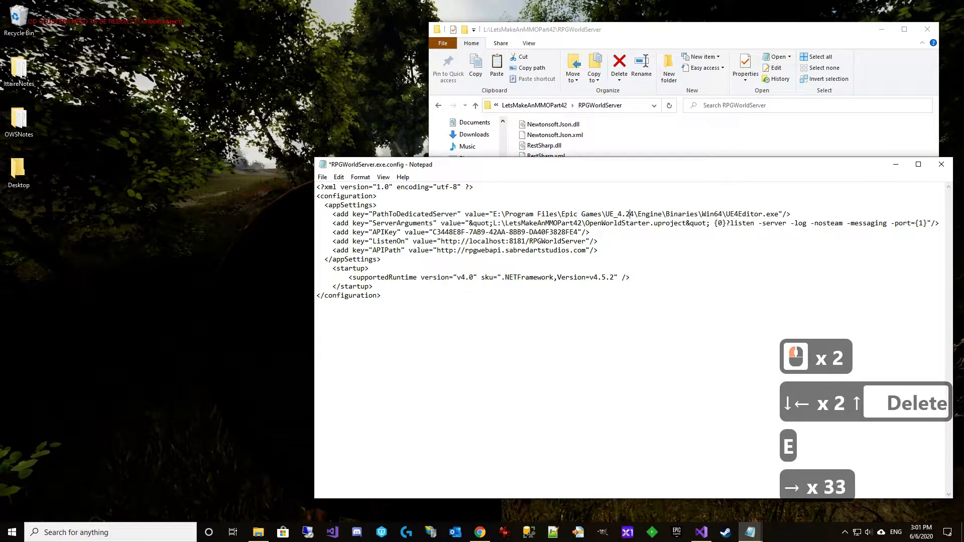
{"action": "key", "text": "Right"}
{"action": "type", "text": "5"}
{"action": "key", "text": "ctrl+s"}
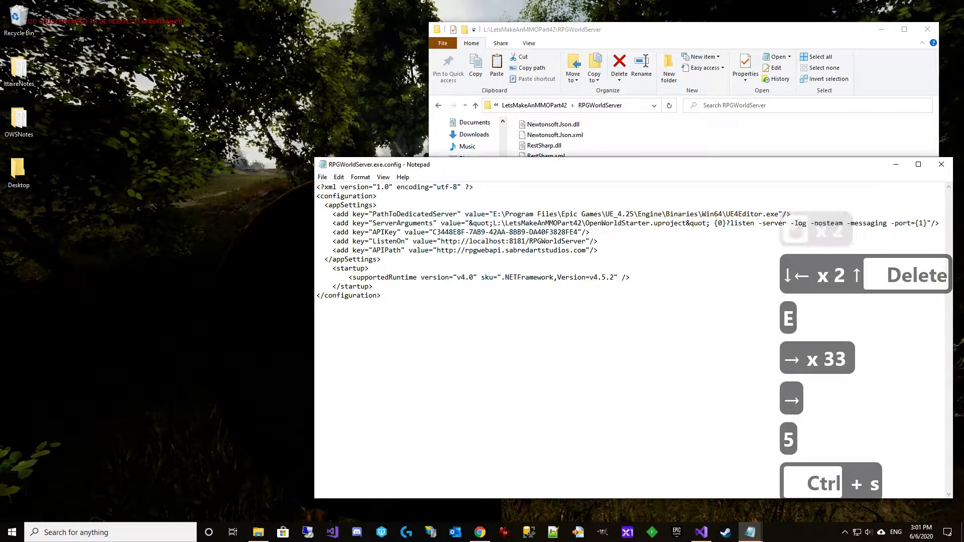
{"action": "left_click", "coordinate": [942, 164]}
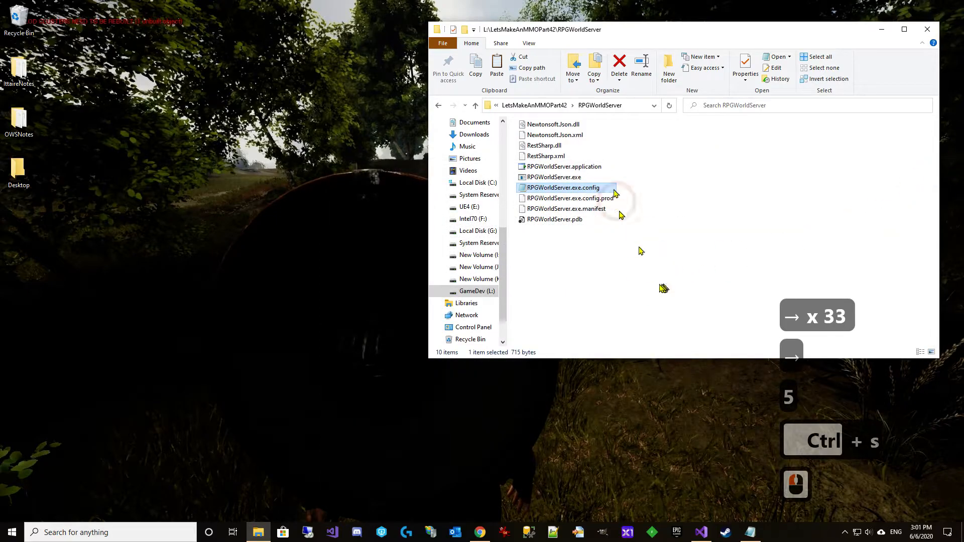
Return to the LetsMakeAnMMOPart42 folder and open OpenWorldStarter.sln in Visual Studio
{"action": "left_click", "coordinate": [538, 106]}
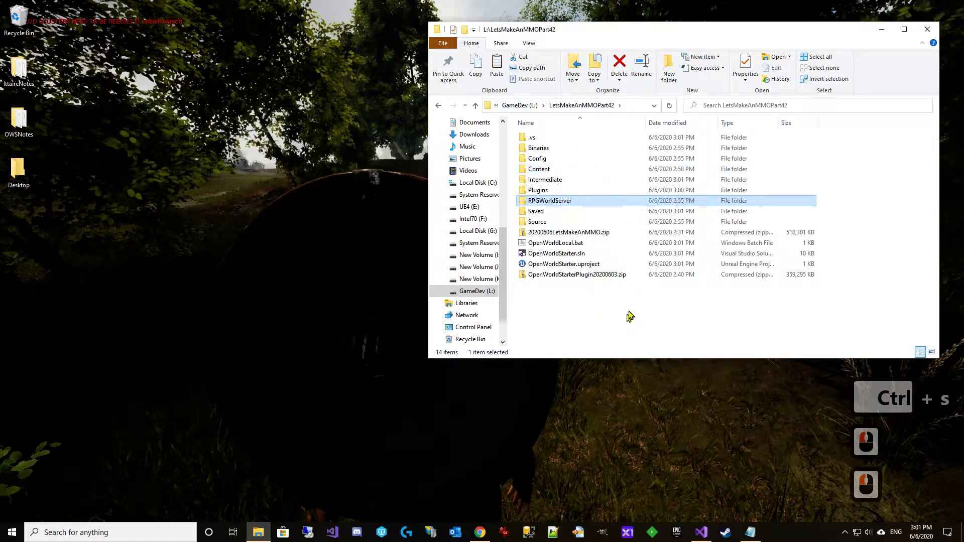
{"action": "double_click", "coordinate": [586, 260]}
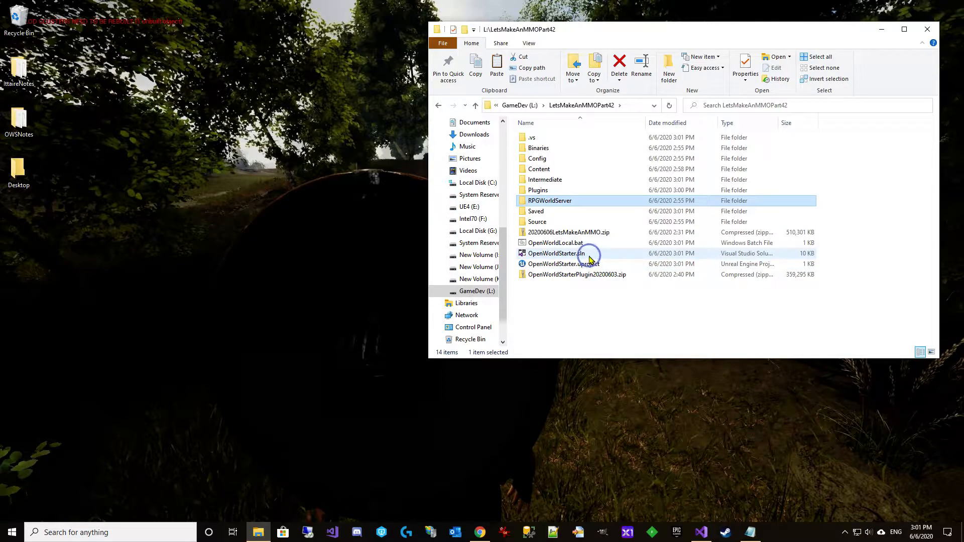
{"action": "right_click", "coordinate": [590, 259]}
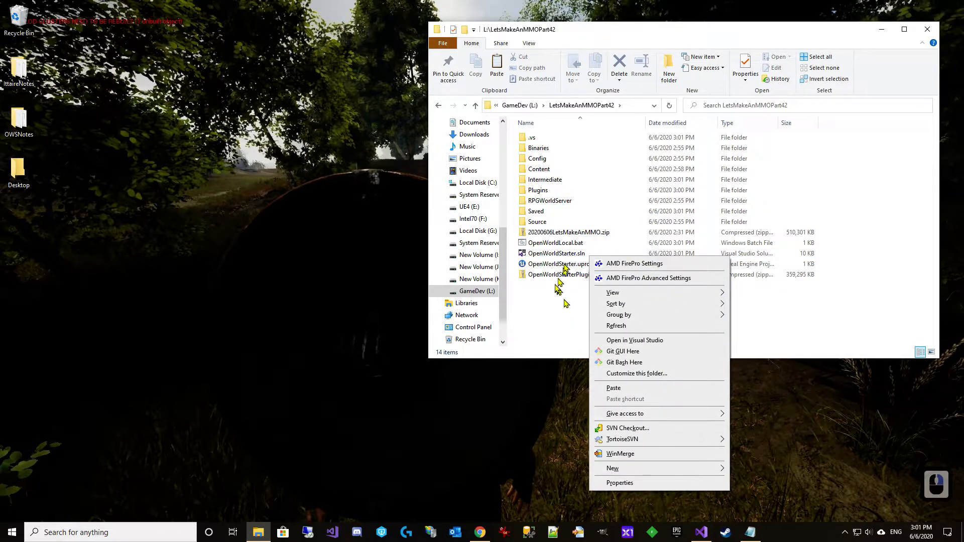
{"action": "right_click", "coordinate": [564, 254]}
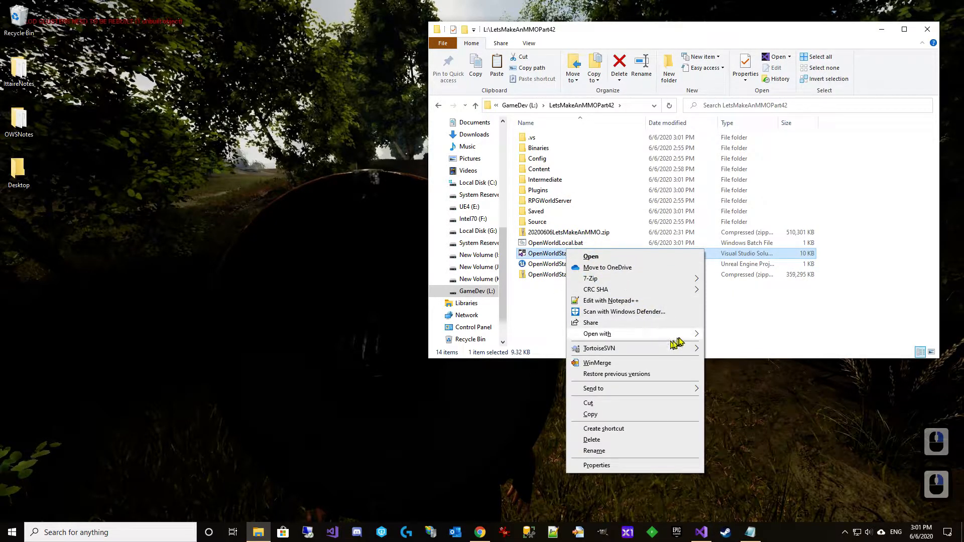
{"action": "mouse_move", "coordinate": [683, 334]}
{"action": "left_click", "coordinate": [796, 369]}
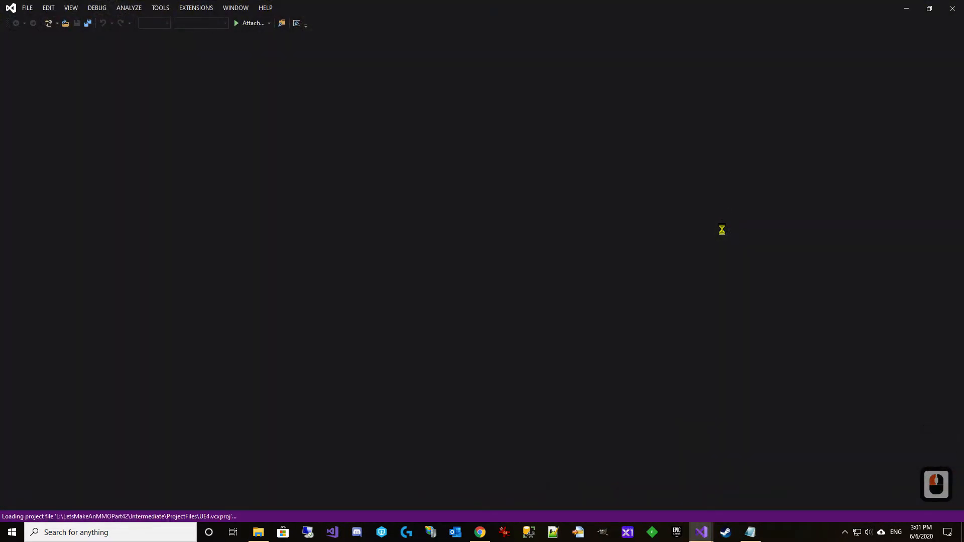
Set the OpenWorldStarter project as the startup project of the loaded solution
{"action": "mouse_move", "coordinate": [701, 532]}
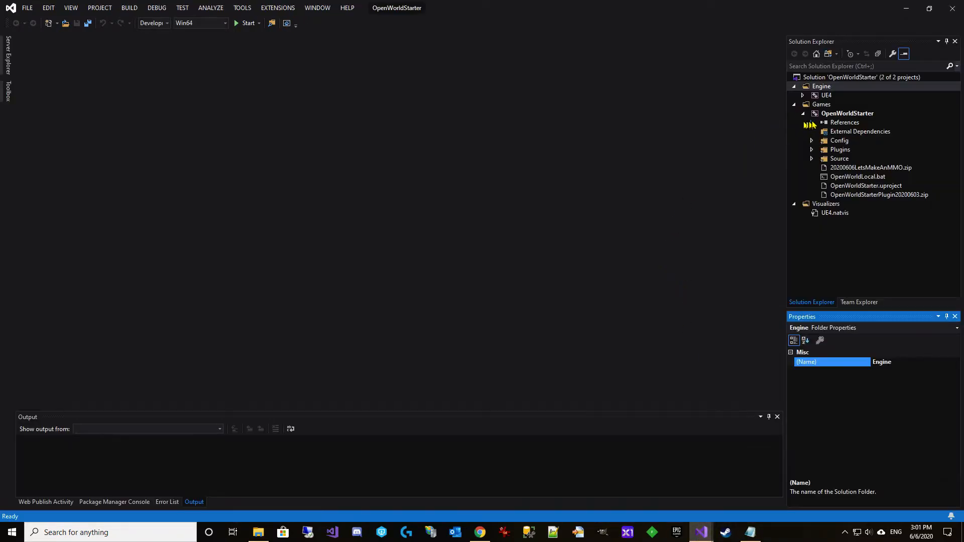
{"action": "left_click", "coordinate": [834, 116]}
{"action": "right_click", "coordinate": [836, 118]}
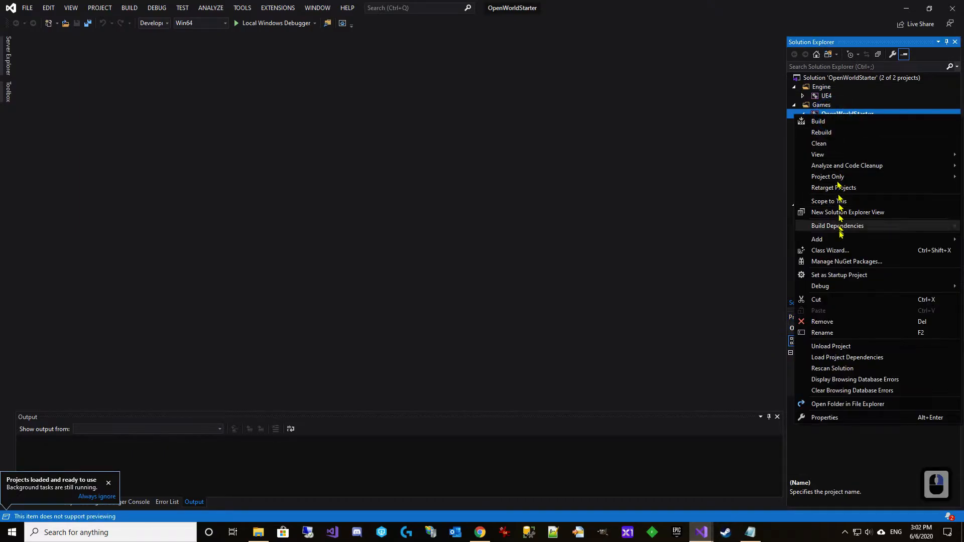
{"action": "left_click", "coordinate": [845, 277]}
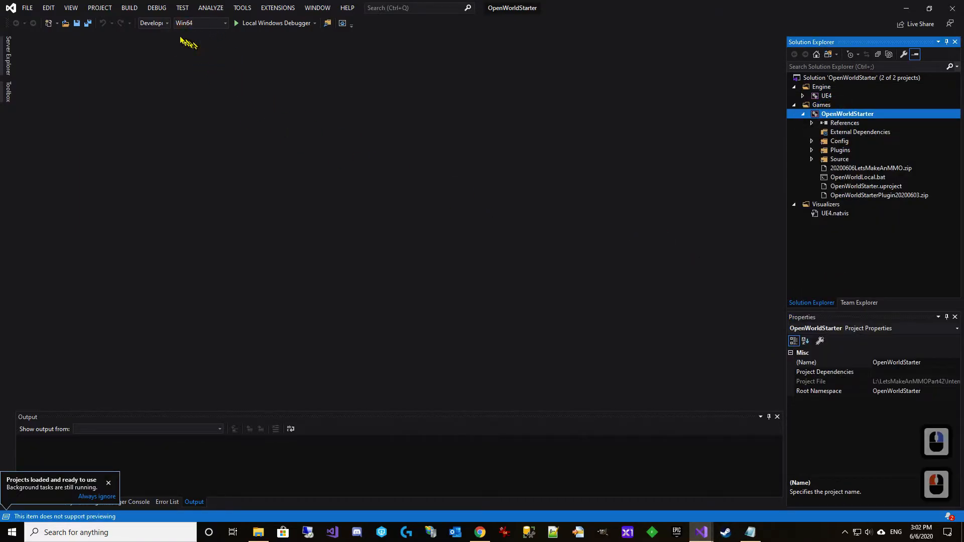
Choose the Development Editor configuration for the solution and start it with the Local Windows Debugger
{"action": "left_click", "coordinate": [168, 23]}
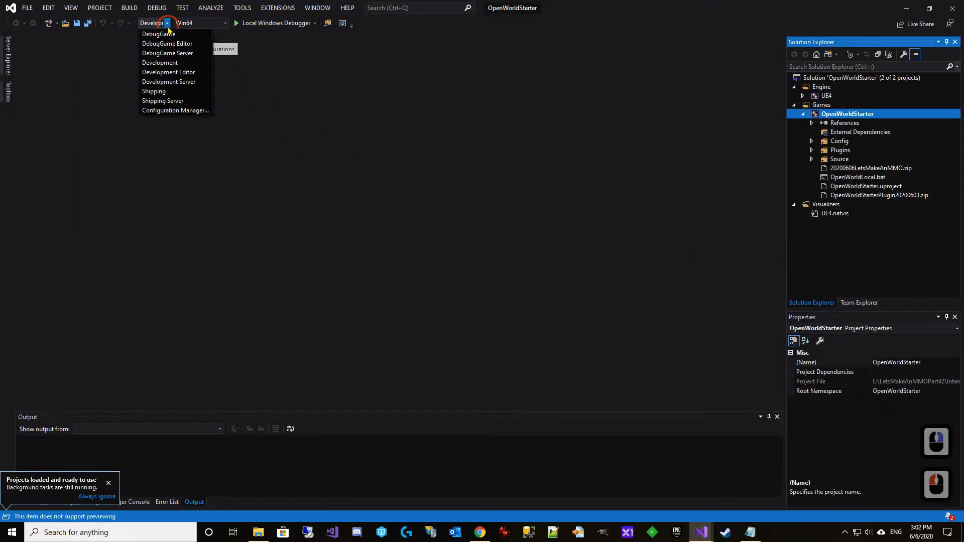
{"action": "left_click", "coordinate": [188, 72]}
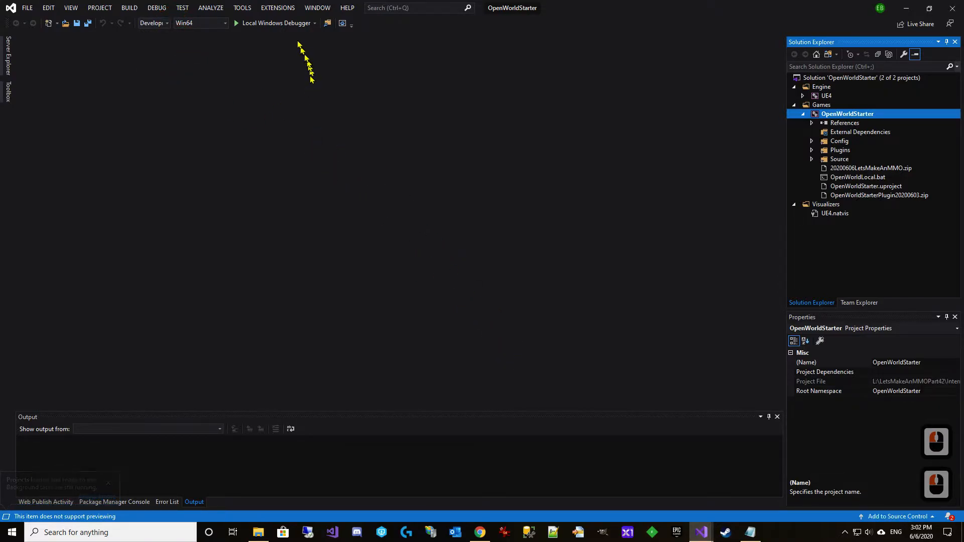
{"action": "left_click", "coordinate": [272, 24]}
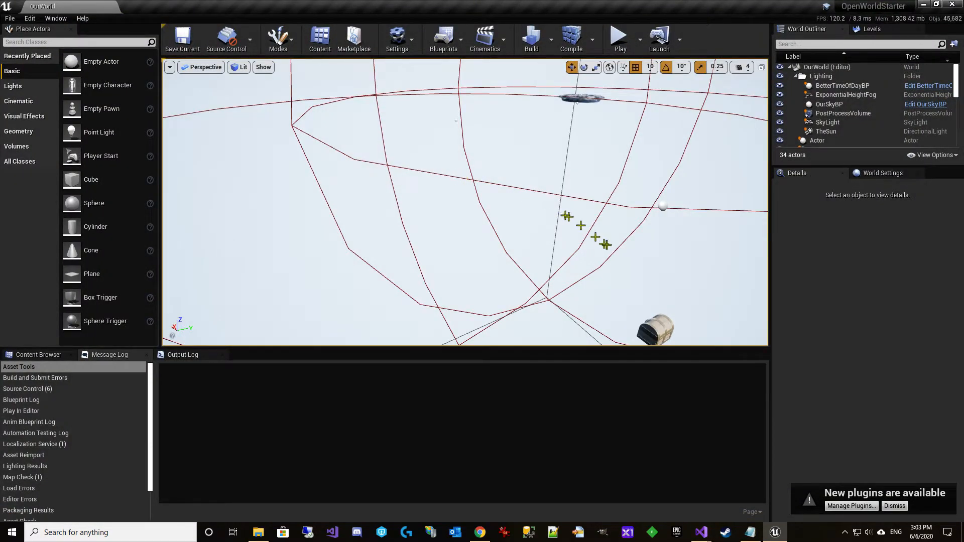
Set the play Net Mode to Play As Client in the Unreal editor
{"action": "left_click", "coordinate": [640, 38]}
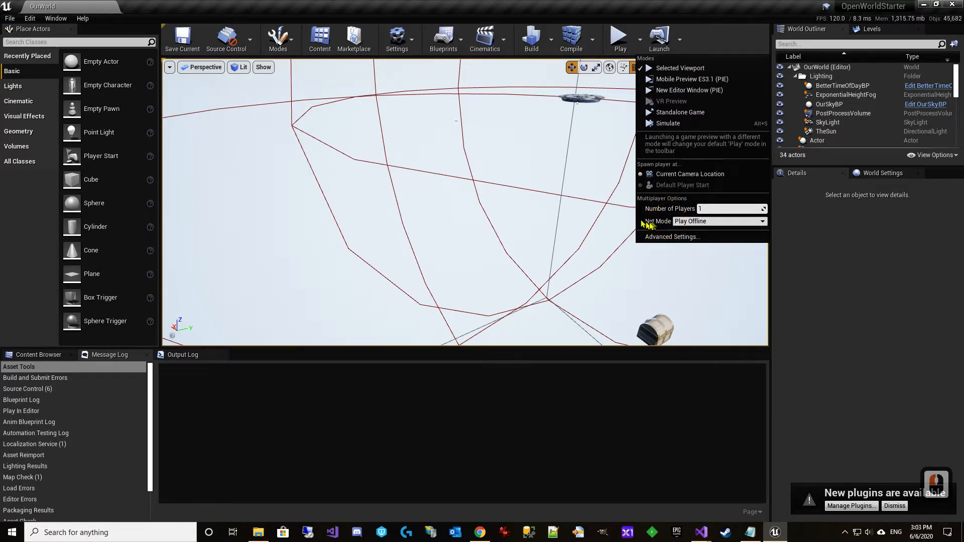
{"action": "left_click", "coordinate": [695, 222]}
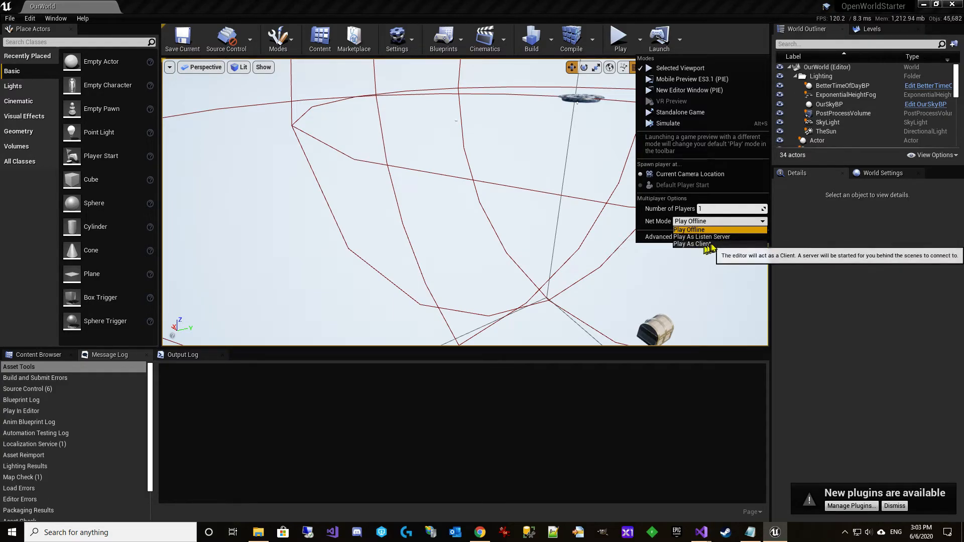
{"action": "left_click", "coordinate": [703, 244]}
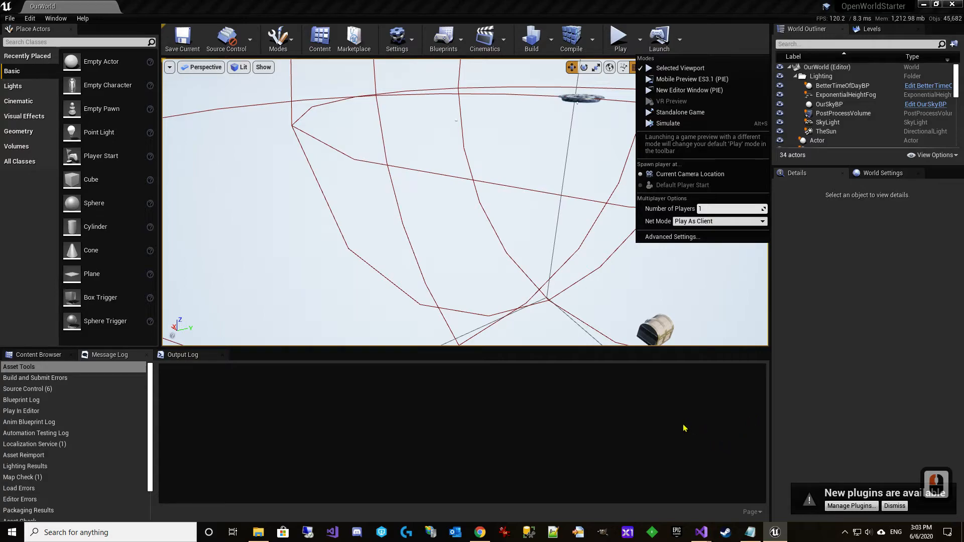
{"action": "left_click", "coordinate": [687, 425]}
Select all nine OurWorld sub-levels, through OurWorld_X2_Y2, and load them
{"action": "left_click", "coordinate": [873, 29]}
{"action": "left_click", "coordinate": [815, 85]}
{"action": "left_click", "coordinate": [813, 84]}
{"action": "scroll", "coordinate": [836, 134], "scroll_direction": "down", "scroll_amount": 7}
{"action": "left_click", "coordinate": [813, 145], "text": "shift"}
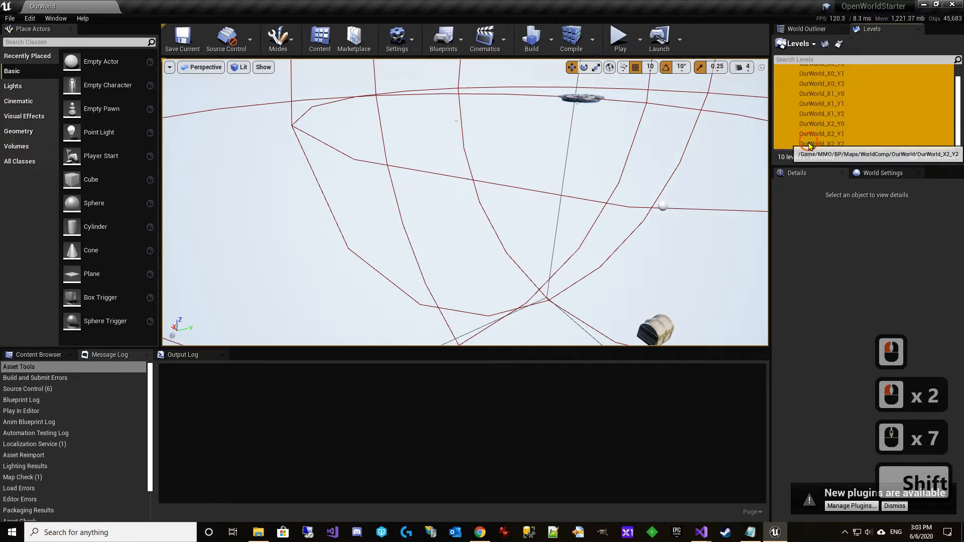
{"action": "right_click", "coordinate": [809, 143]}
{"action": "left_click", "coordinate": [824, 155]}
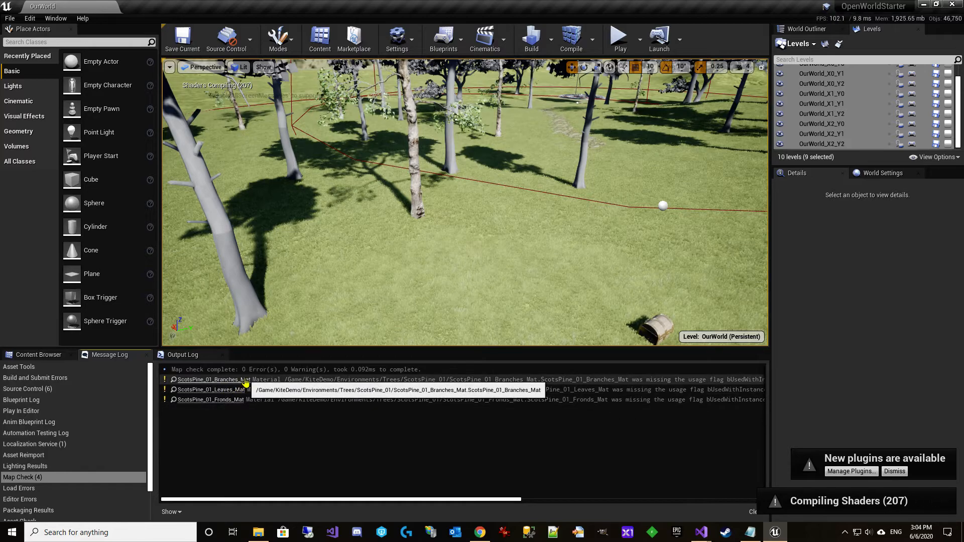
Open the ScotsPine_01_Branches_Mat material flagged in the map check, inspect it in the material editor and close it
{"action": "left_click", "coordinate": [191, 379]}
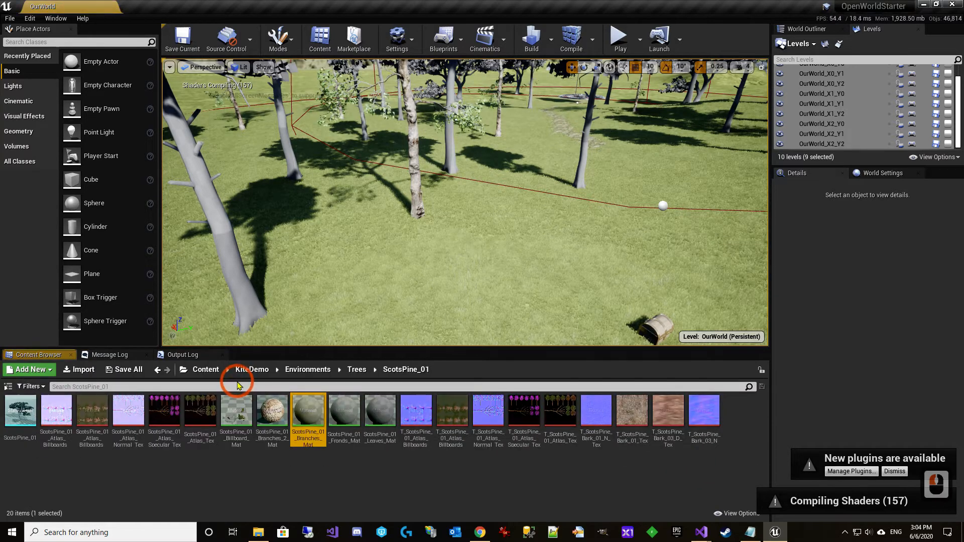
{"action": "double_click", "coordinate": [310, 428]}
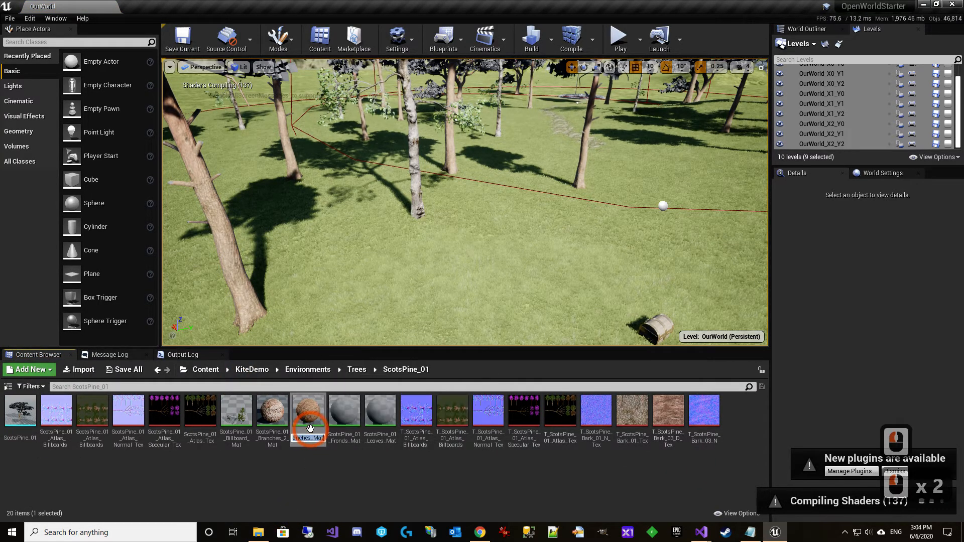
{"action": "double_click", "coordinate": [309, 424]}
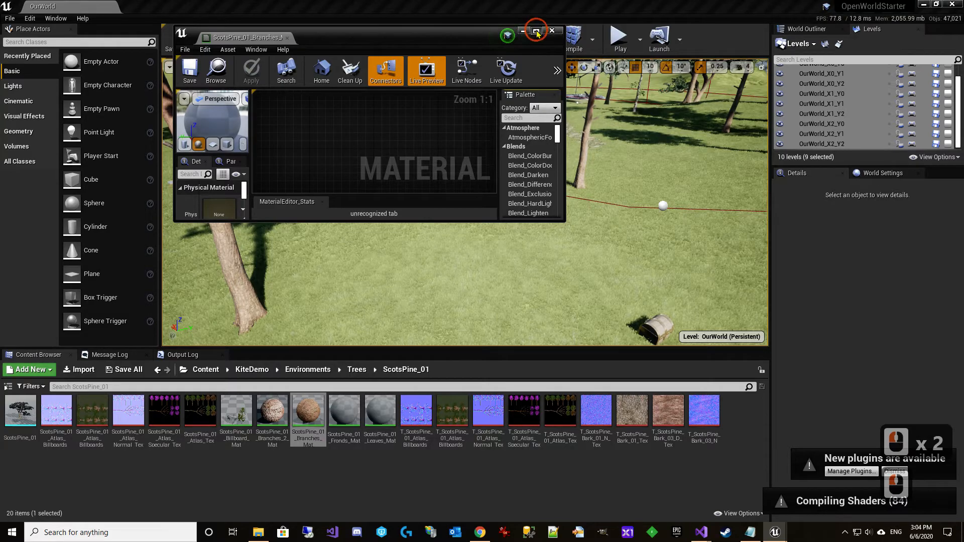
{"action": "left_click", "coordinate": [536, 31]}
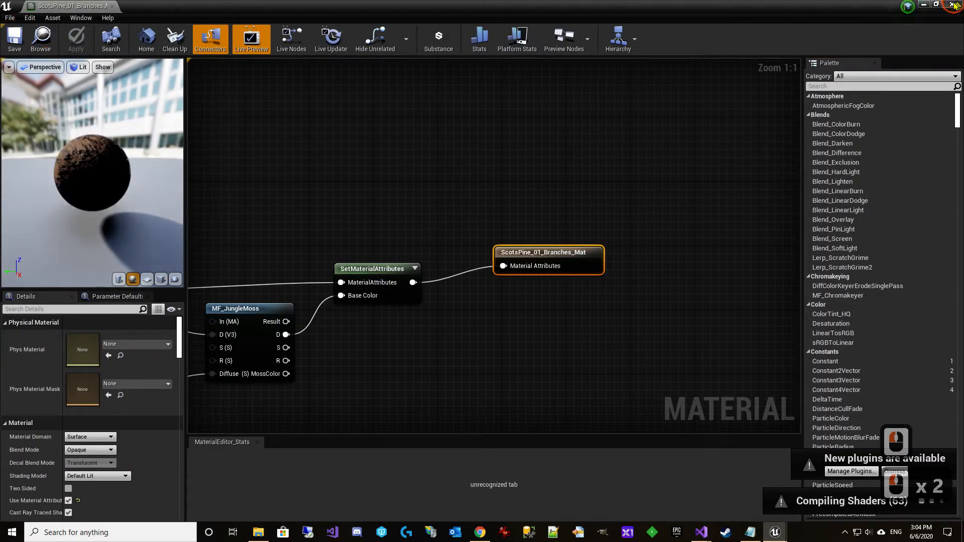
{"action": "left_click", "coordinate": [952, 5]}
Open the ScotsPine_01_Leaves_Mat material from its map check warning, inspect it and close it
{"action": "left_click", "coordinate": [109, 355]}
{"action": "left_click", "coordinate": [234, 384]}
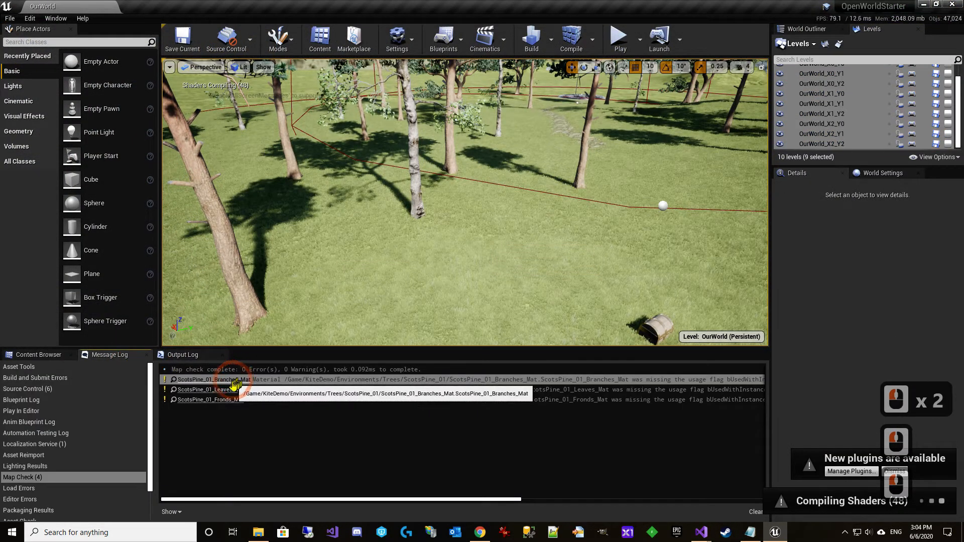
{"action": "left_click", "coordinate": [230, 390]}
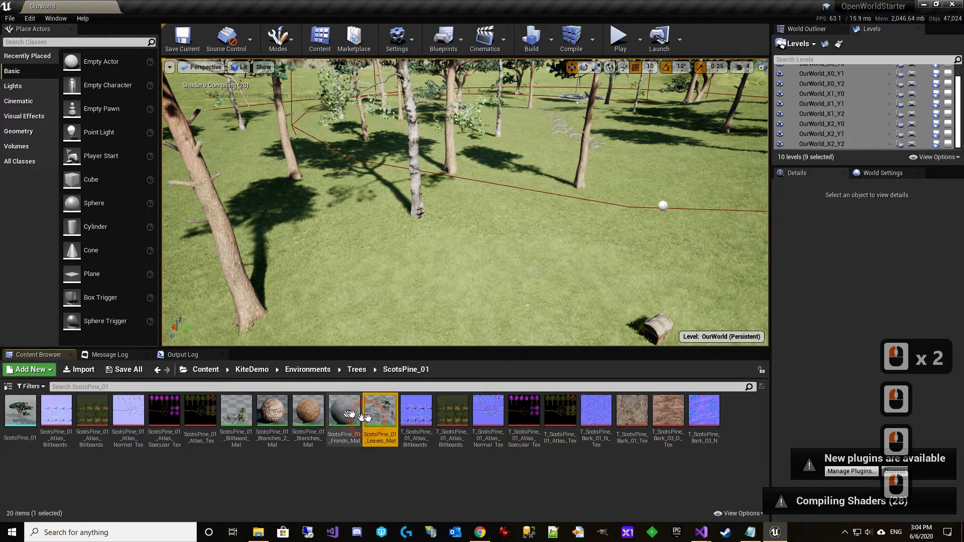
{"action": "double_click", "coordinate": [364, 416]}
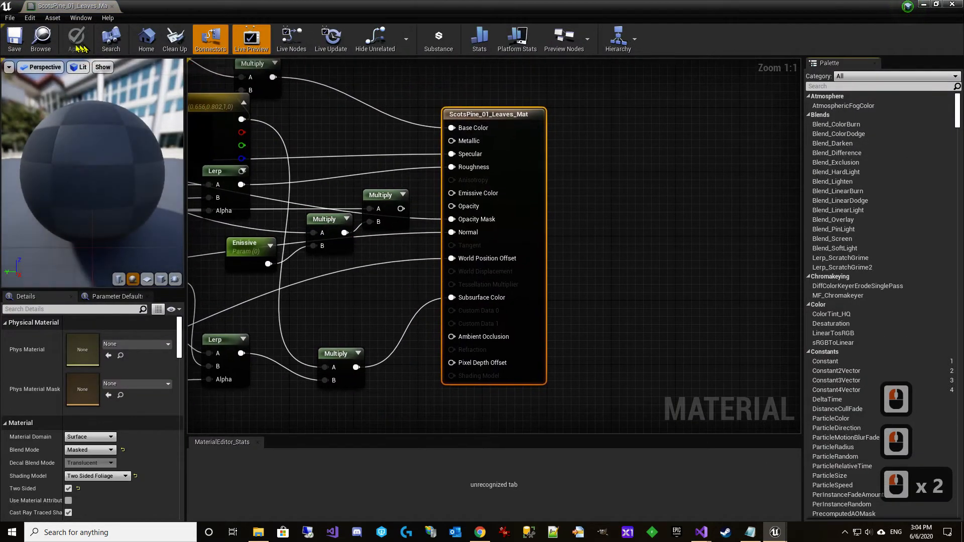
{"action": "left_click", "coordinate": [112, 7]}
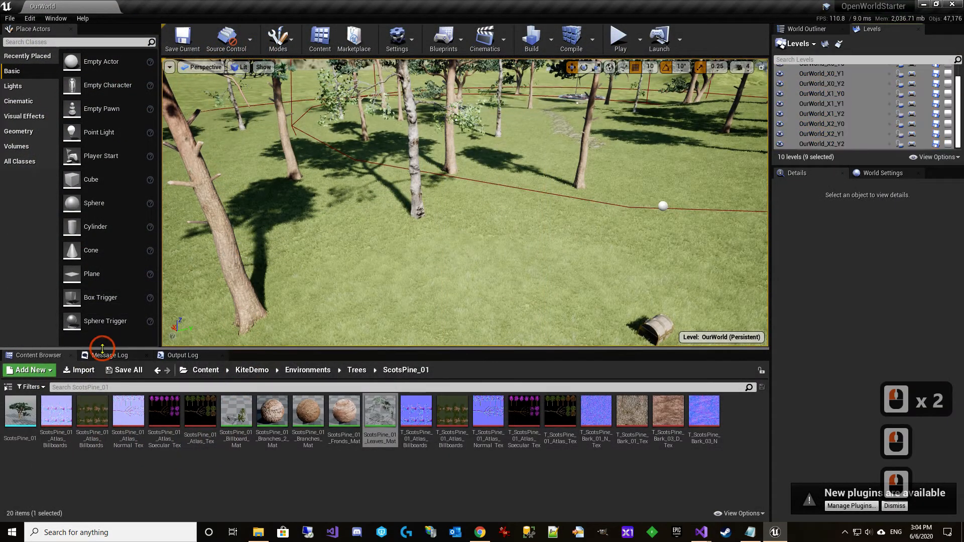
Open the ScotsPine_01_Fronds_Mat material from its map check warning, inspect it and close it
{"action": "left_click", "coordinate": [104, 354]}
{"action": "left_click", "coordinate": [247, 403]}
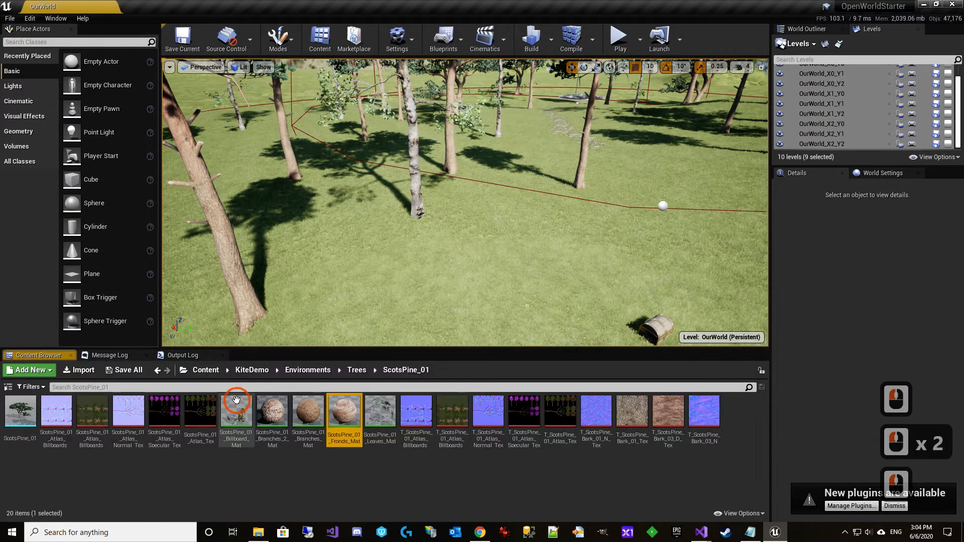
{"action": "double_click", "coordinate": [355, 415]}
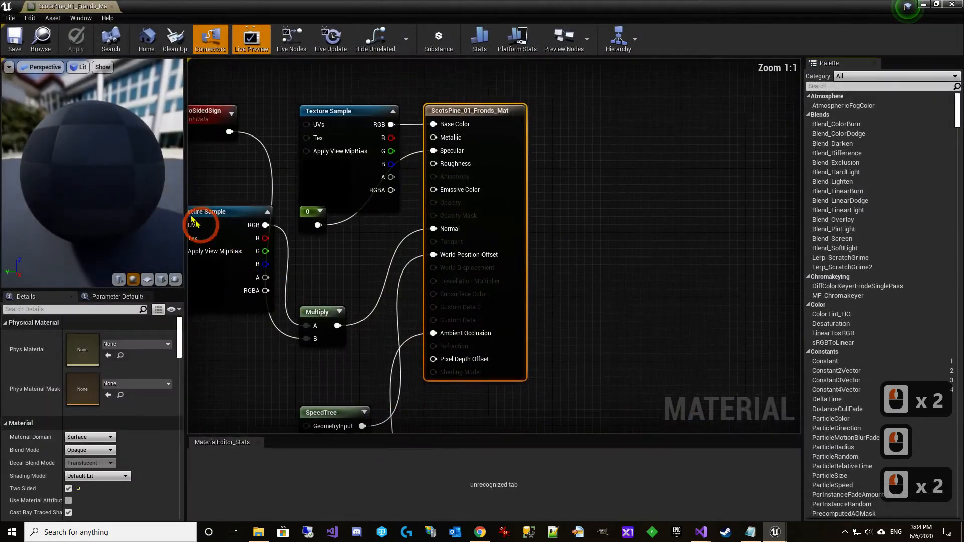
{"action": "left_click", "coordinate": [111, 6]}
Show the folder tree for the project's assets and go to the root Content folder
{"action": "left_click", "coordinate": [21, 410]}
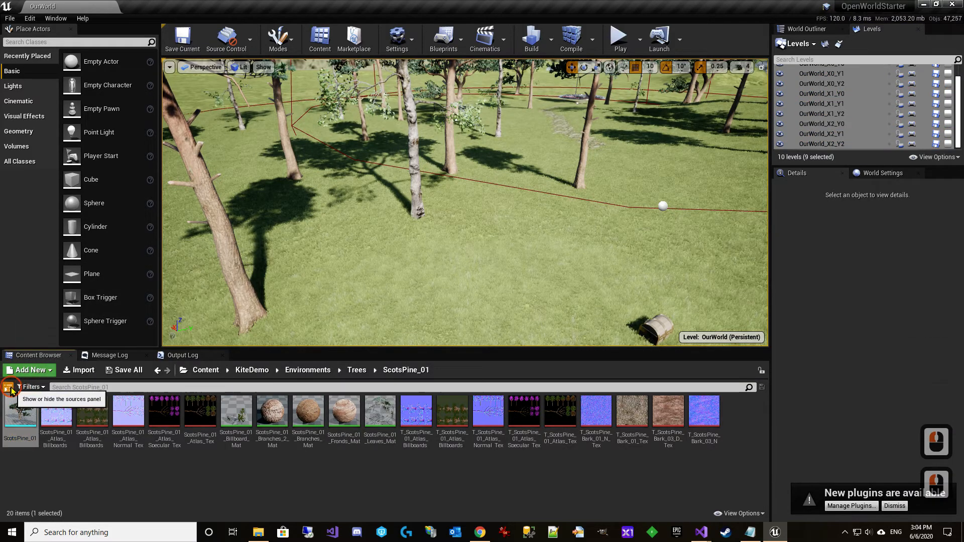
{"action": "left_click", "coordinate": [8, 387]}
{"action": "left_click", "coordinate": [55, 408]}
{"action": "left_click", "coordinate": [45, 399]}
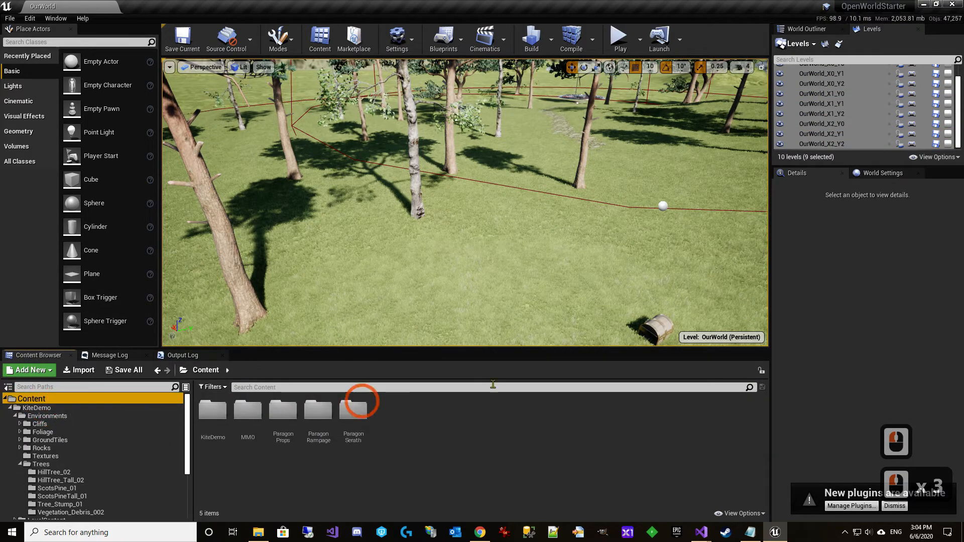
Play the OurWorld level in the selected viewport and take control of the character
{"action": "left_click", "coordinate": [640, 40]}
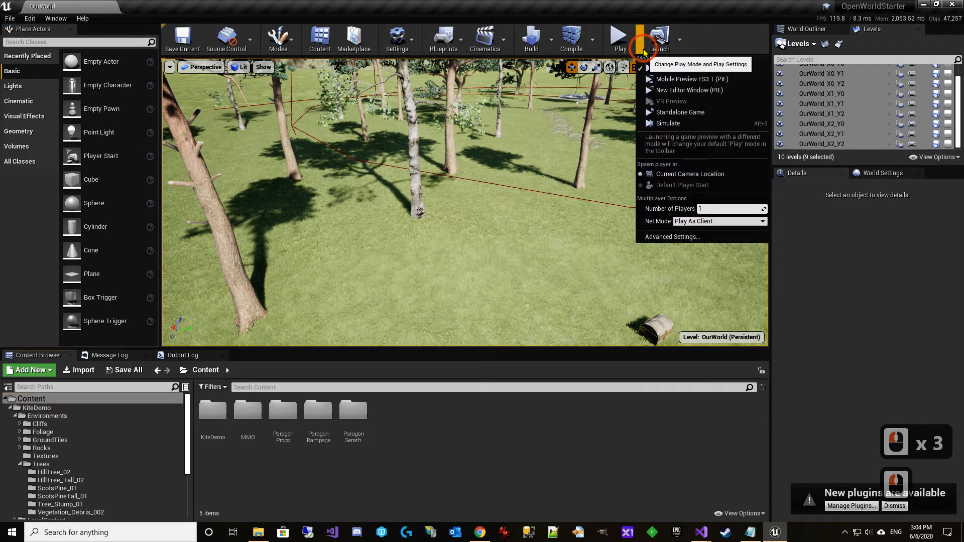
{"action": "left_click", "coordinate": [619, 37]}
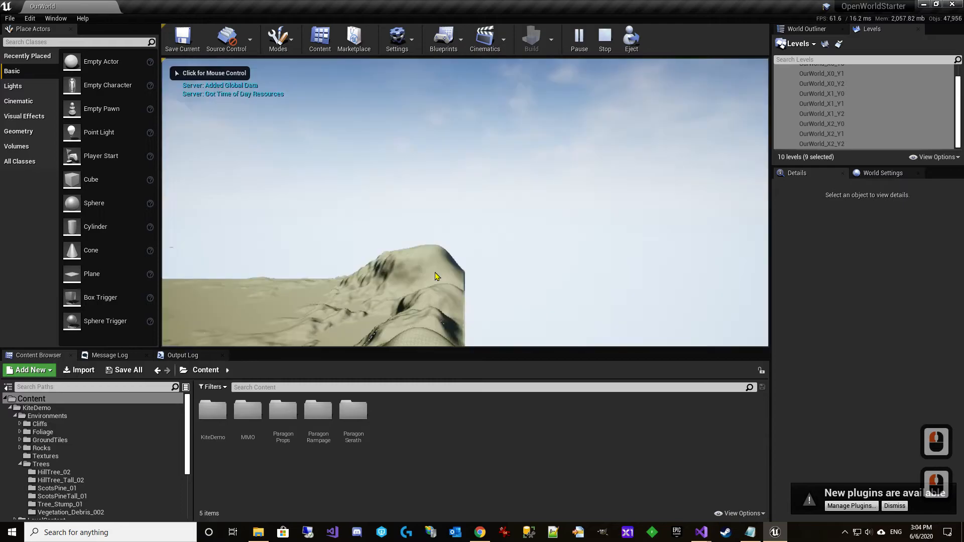
{"action": "left_click", "coordinate": [436, 276]}
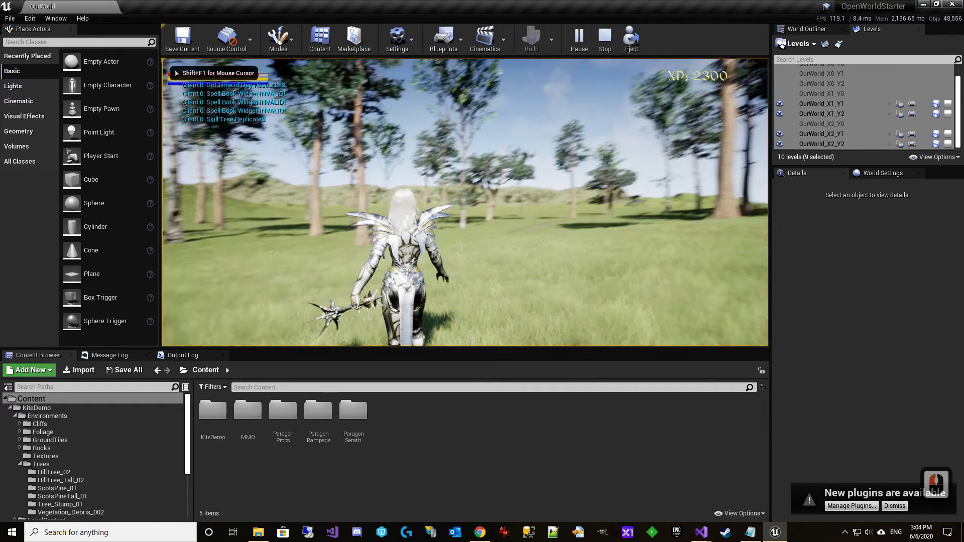
Test the game by running the character through the forest and performing several weapon attacks
{"action": "key", "text": "w"}
{"action": "key", "text": "w"}
{"action": "key", "text": "w"}
{"action": "key", "text": "w"}
{"action": "key", "text": "w"}
{"action": "key", "text": "w"}
{"action": "key", "text": "w"}
{"action": "key", "text": "d"}
{"action": "key", "text": "d"}
{"action": "key", "text": "d"}
{"action": "key", "text": "d"}
{"action": "key", "text": "d"}
{"action": "key", "text": "d"}
{"action": "key", "text": "d"}
{"action": "key", "text": "d"}
{"action": "key", "text": "d"}
{"action": "key", "text": "d"}
{"action": "key", "text": "d"}
{"action": "key", "text": "d"}
{"action": "key", "text": "d"}
{"action": "key", "text": "d"}
{"action": "key", "text": "d"}
{"action": "key", "text": "d"}
{"action": "key", "text": "d"}
{"action": "key", "text": "d"}
{"action": "key", "text": "d"}
{"action": "key", "text": "d"}
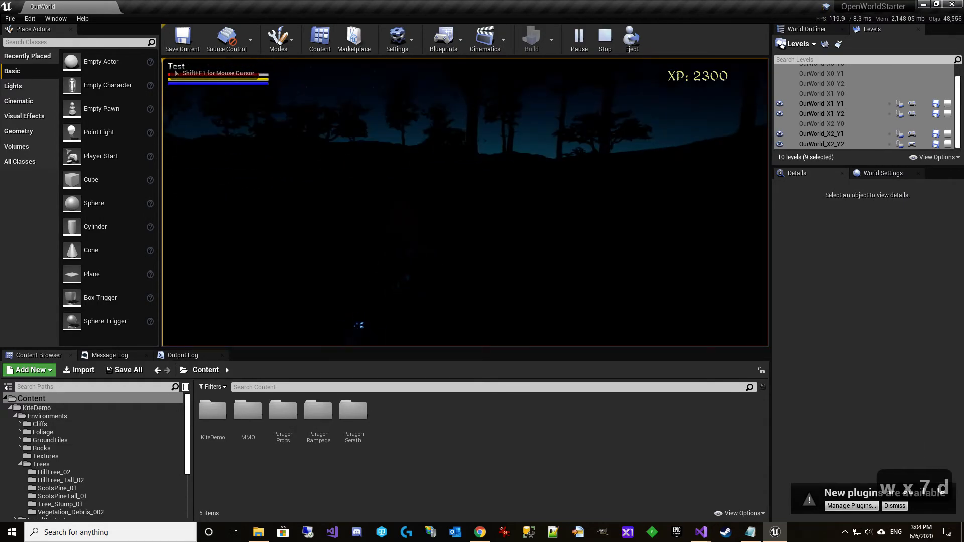
{"action": "key", "text": "w"}
{"action": "left_click", "coordinate": [506, 292]}
{"action": "key", "text": "w"}
{"action": "key", "text": "w"}
{"action": "key", "text": "w"}
{"action": "key", "text": "a"}
{"action": "key", "text": "a"}
{"action": "key", "text": "a"}
{"action": "key", "text": "a"}
{"action": "key", "text": "a"}
{"action": "key", "text": "a"}
{"action": "key", "text": "a"}
{"action": "key", "text": "a"}
{"action": "key", "text": "a"}
{"action": "key", "text": "a"}
{"action": "key", "text": "a"}
{"action": "key", "text": "a"}
{"action": "key", "text": "a"}
{"action": "key", "text": "a"}
{"action": "key", "text": "a"}
{"action": "key", "text": "a"}
{"action": "key", "text": "a"}
{"action": "key", "text": "a"}
{"action": "key", "text": "a"}
{"action": "key", "text": "a"}
{"action": "key", "text": "a"}
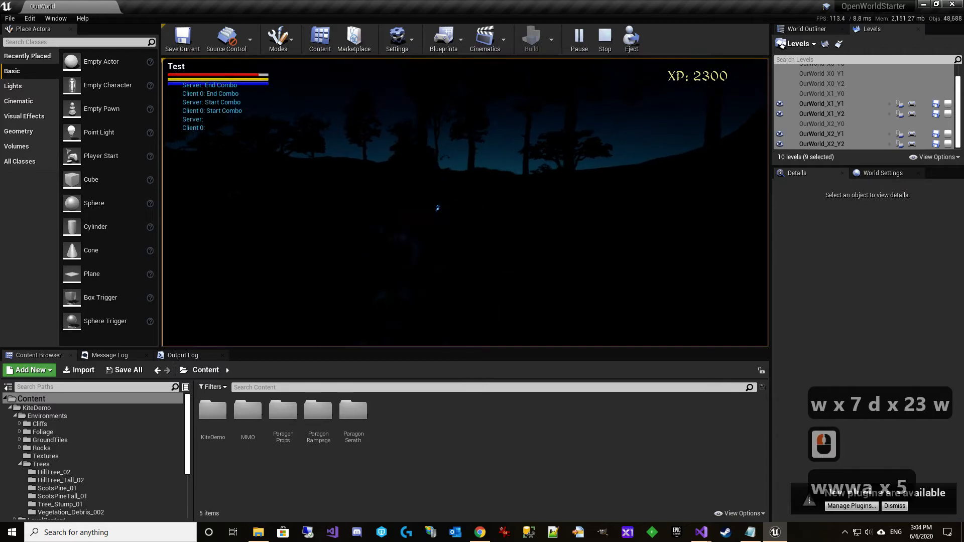
{"action": "left_click", "coordinate": [512, 289]}
{"action": "key", "text": "a"}
{"action": "key", "text": "a"}
{"action": "key", "text": "a"}
{"action": "key", "text": "a"}
{"action": "key", "text": "a"}
{"action": "key", "text": "a"}
{"action": "key", "text": "a"}
{"action": "key", "text": "a"}
{"action": "key", "text": "a"}
{"action": "key", "text": "a"}
{"action": "key", "text": "a"}
{"action": "key", "text": "a"}
{"action": "key", "text": "a"}
{"action": "key", "text": "a"}
{"action": "left_click", "coordinate": [513, 290]}
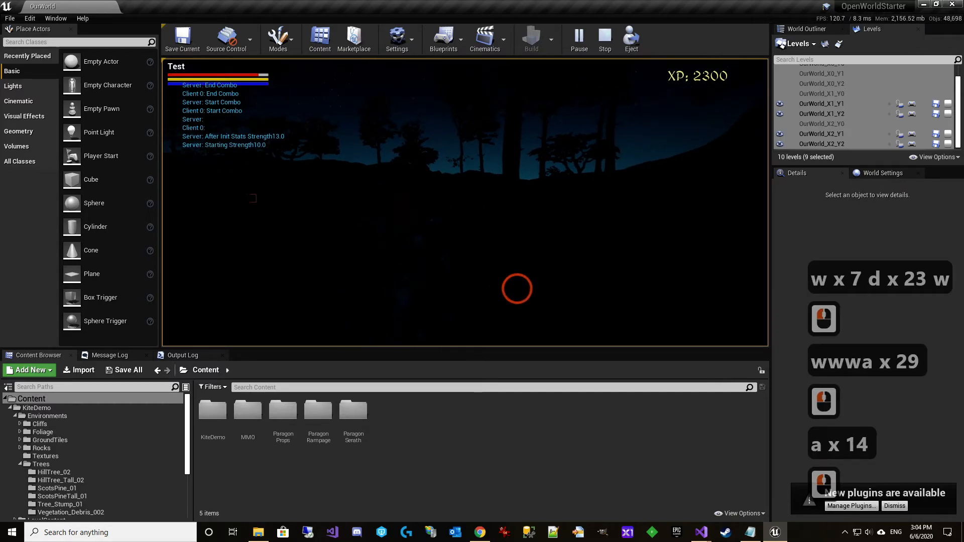
{"action": "key", "text": "w"}
{"action": "key", "text": "w"}
{"action": "key", "text": "w"}
{"action": "key", "text": "w"}
{"action": "key", "text": "w"}
{"action": "key", "text": "w"}
{"action": "key", "text": "w"}
{"action": "key", "text": "w"}
{"action": "key", "text": "w"}
{"action": "key", "text": "w"}
{"action": "key", "text": "w"}
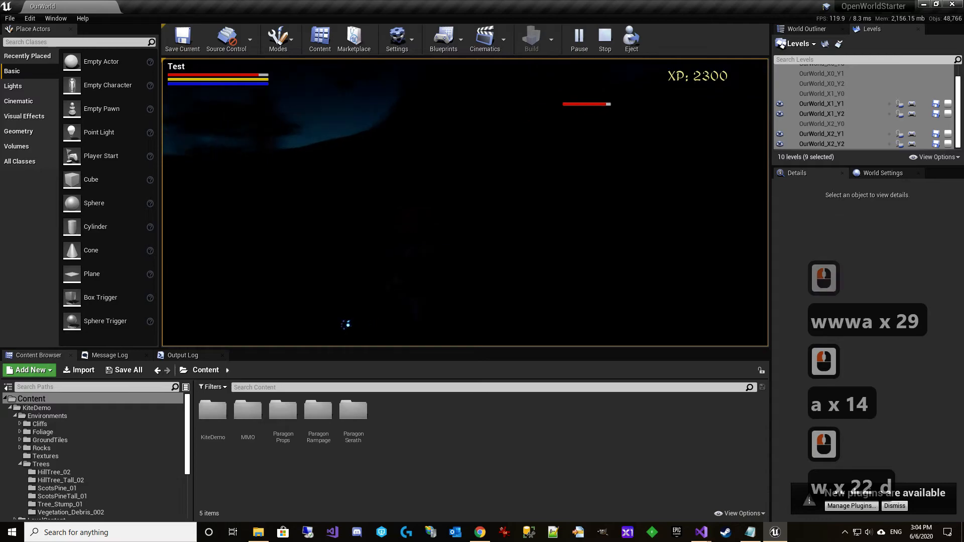
{"action": "key", "text": "d"}
{"action": "key", "text": "d"}
{"action": "key", "text": "d"}
{"action": "key", "text": "d"}
{"action": "key", "text": "d"}
{"action": "key", "text": "d"}
{"action": "key", "text": "d"}
{"action": "key", "text": "d"}
{"action": "key", "text": "d"}
{"action": "key", "text": "d"}
{"action": "key", "text": "d"}
{"action": "key", "text": "d"}
{"action": "key", "text": "d"}
{"action": "key", "text": "d"}
{"action": "key", "text": "d"}
{"action": "key", "text": "d"}
Release the cursor from the game, examine the play session's warnings and errors in the Output Log, and stop playing
{"action": "key", "text": "shift+F1"}
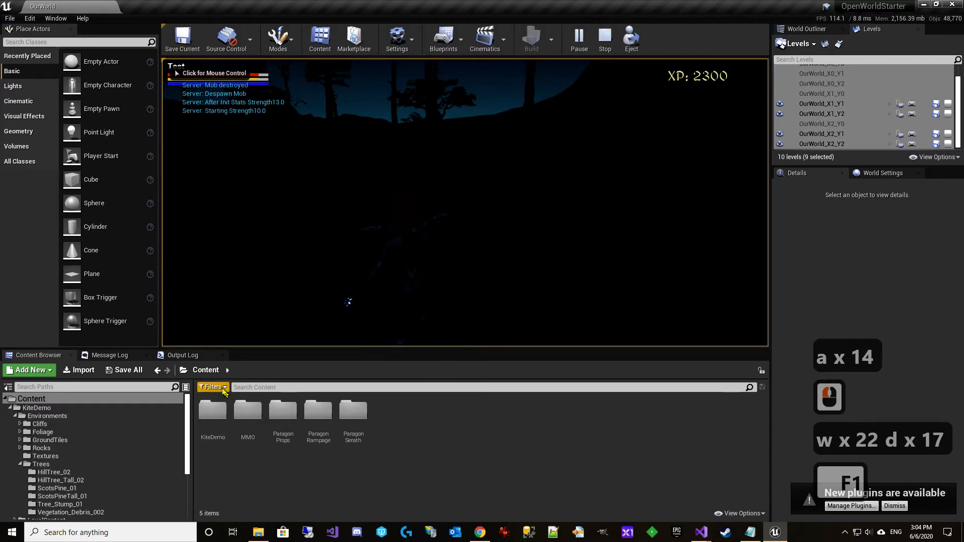
{"action": "left_click", "coordinate": [193, 355]}
{"action": "left_click", "coordinate": [322, 448]}
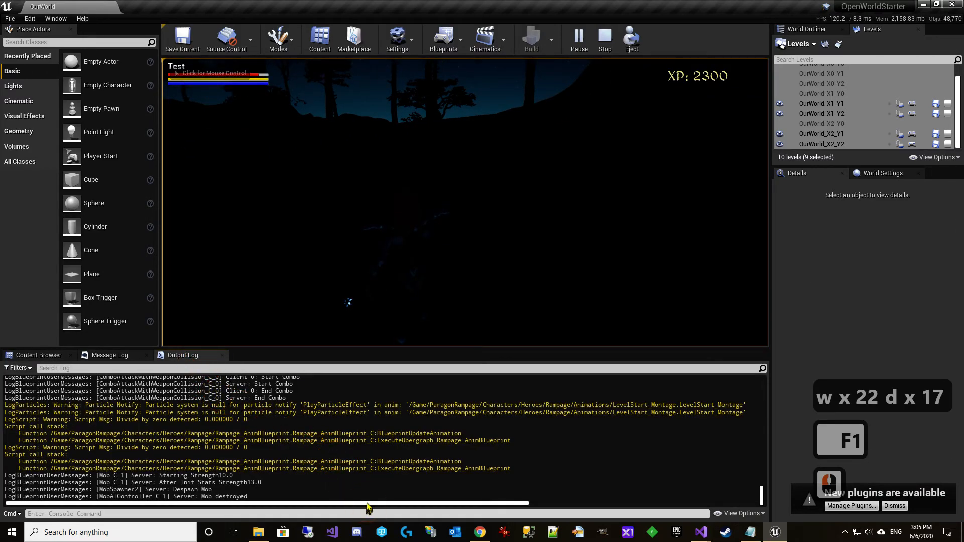
{"action": "scroll", "coordinate": [331, 454], "scroll_direction": "down", "scroll_amount": 3}
{"action": "scroll", "coordinate": [347, 454], "scroll_direction": "up", "scroll_amount": 3}
{"action": "scroll", "coordinate": [354, 416], "scroll_direction": "up", "scroll_amount": 9}
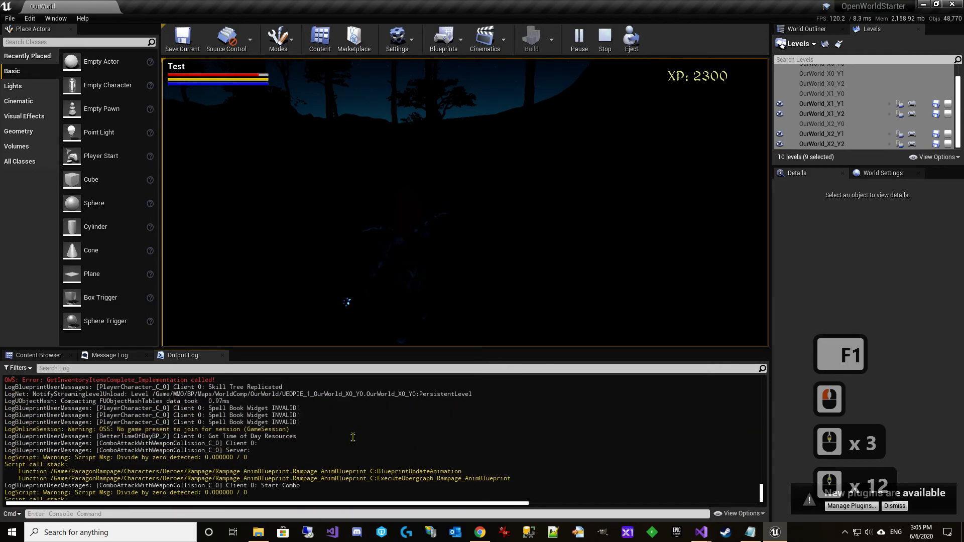
{"action": "scroll", "coordinate": [347, 427], "scroll_direction": "down", "scroll_amount": 17}
{"action": "scroll", "coordinate": [337, 417], "scroll_direction": "up", "scroll_amount": 6}
{"action": "scroll", "coordinate": [340, 414], "scroll_direction": "down", "scroll_amount": 20}
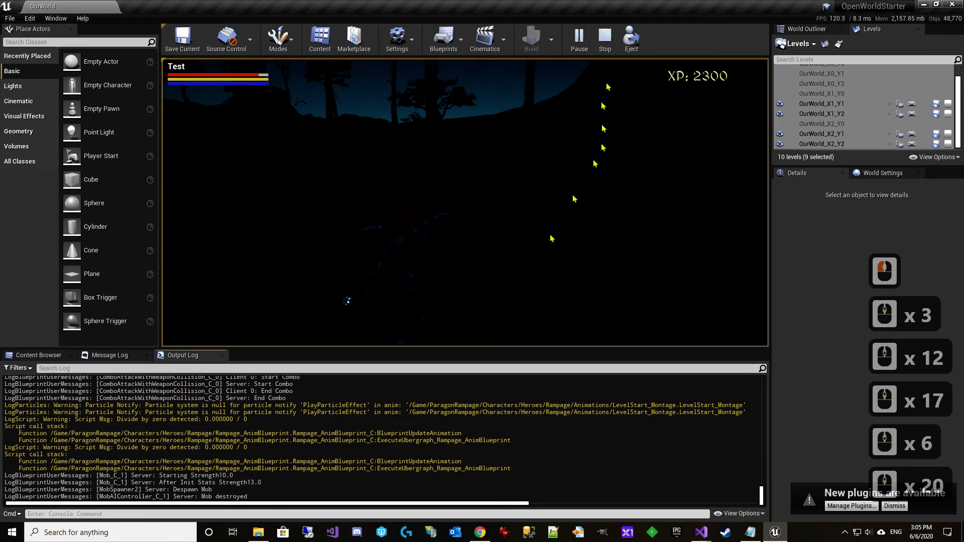
{"action": "left_click", "coordinate": [605, 39]}
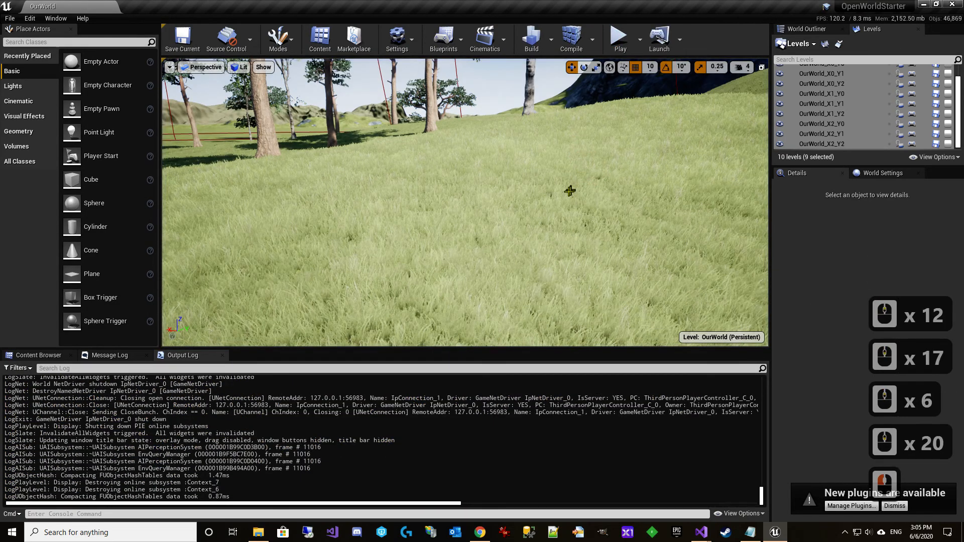